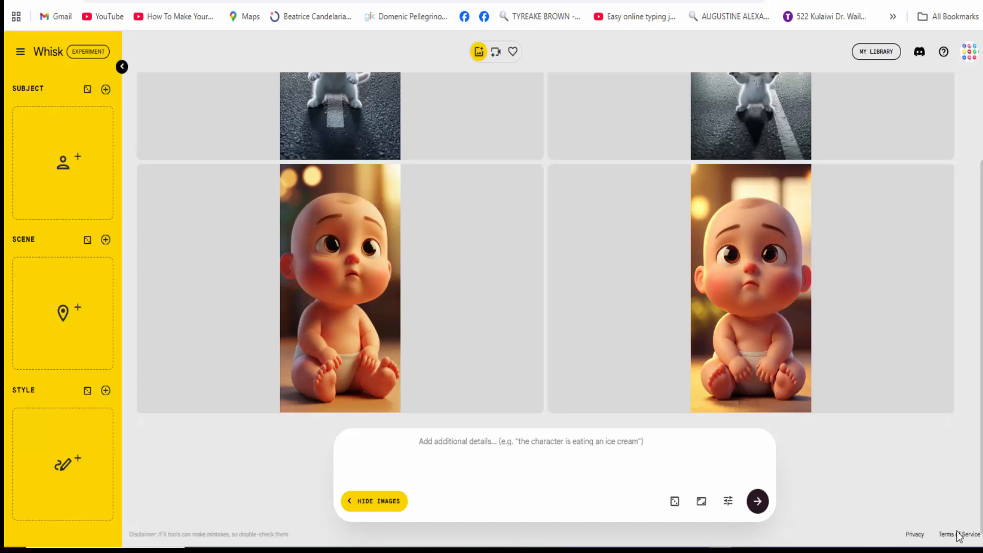
mouse_move(884, 270)
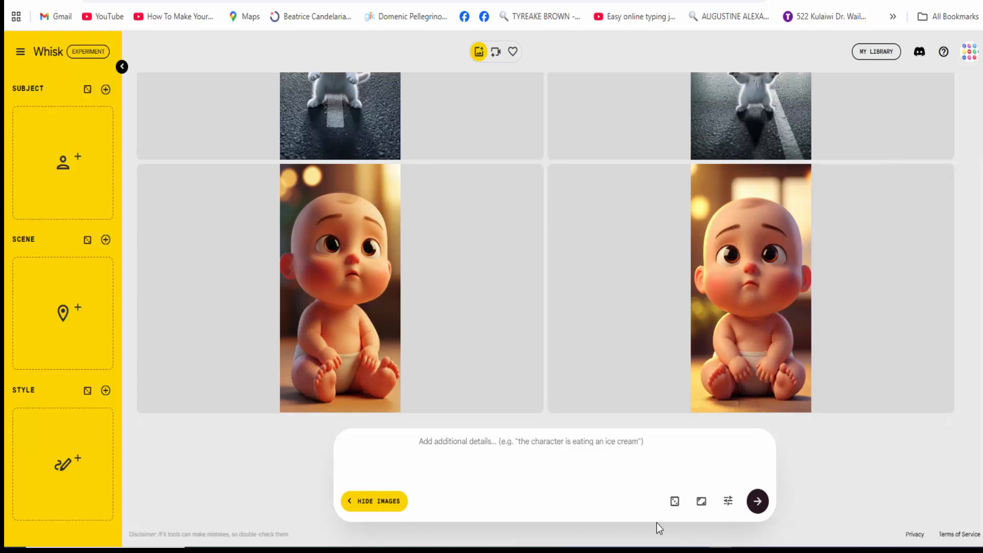
mouse_move(339, 383)
mouse_move(561, 239)
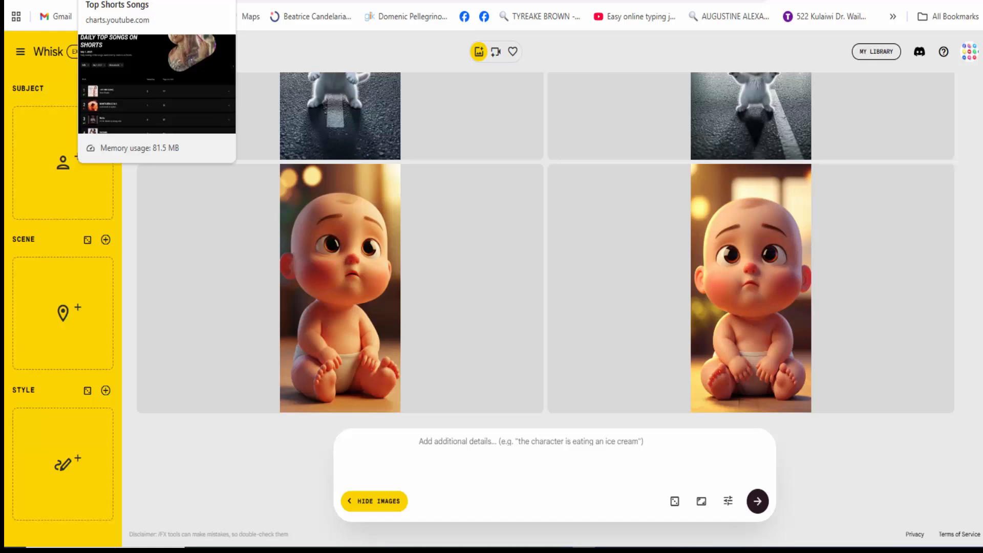
Step: Switch to the Claude chat and attach the baby image Whisk_6d4cdb3a0b from Downloads to a new message
left_click(323, 1)
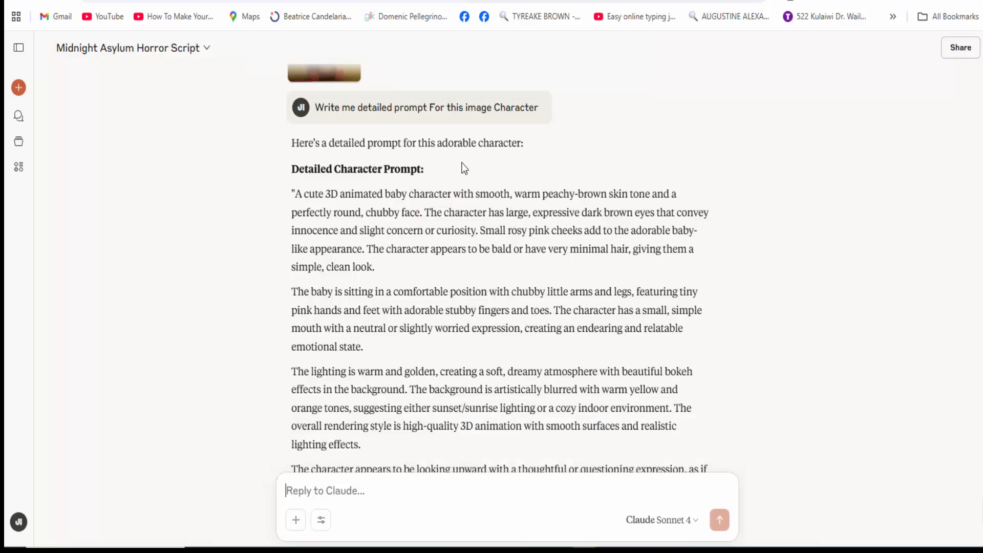
scroll(464, 168, "down", 4)
left_click(296, 520)
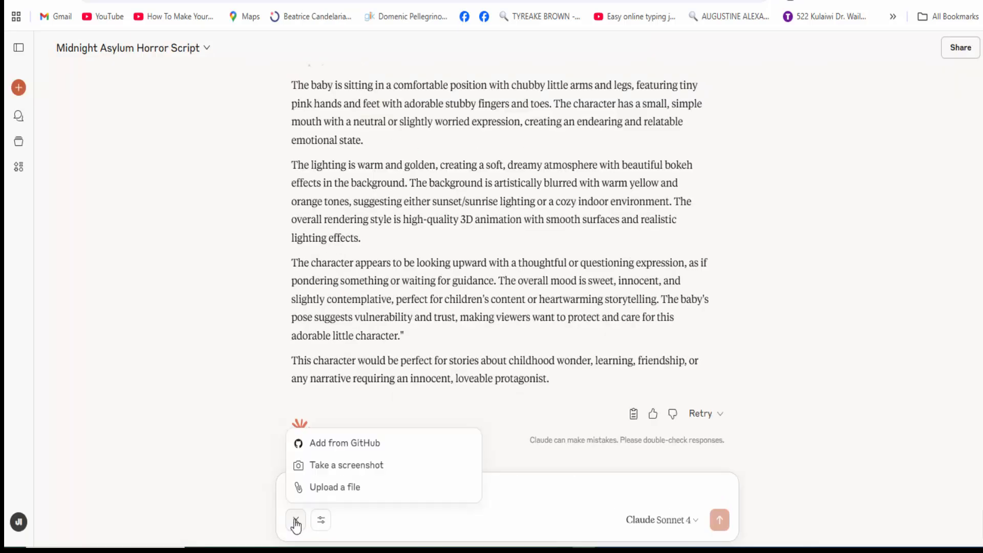
left_click(311, 505)
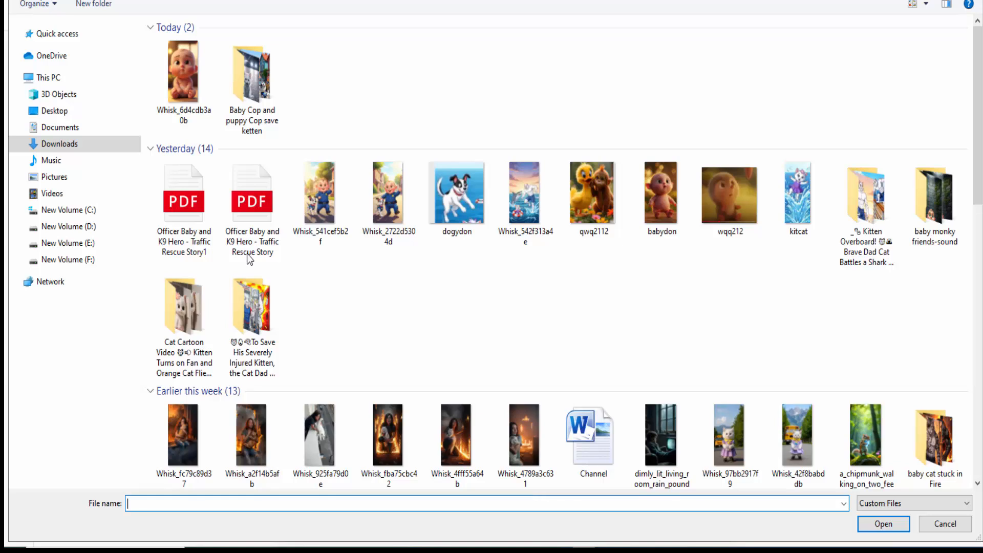
left_click(202, 114)
double_click(202, 115)
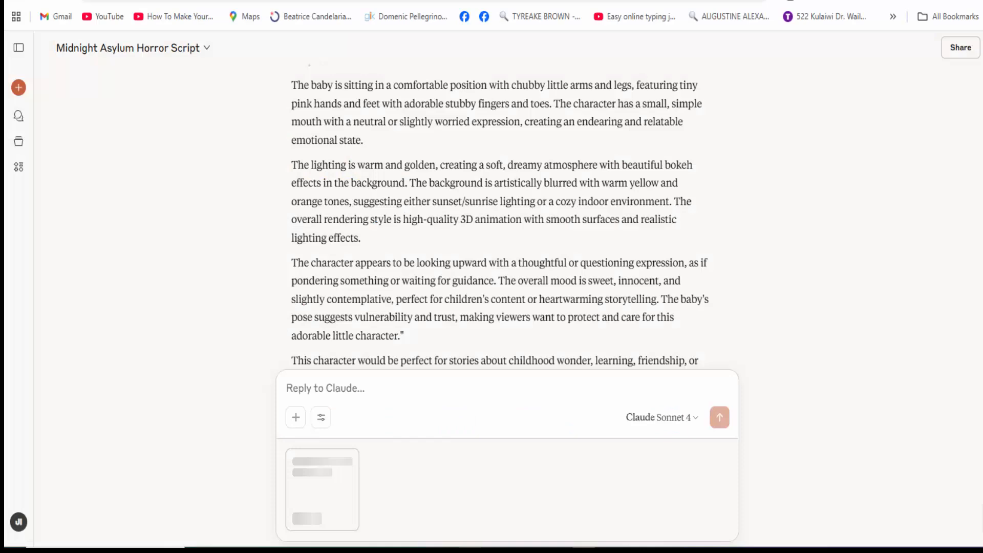
Step: Attach the dog image dogydon from Downloads as a second file in the message
left_click(297, 418)
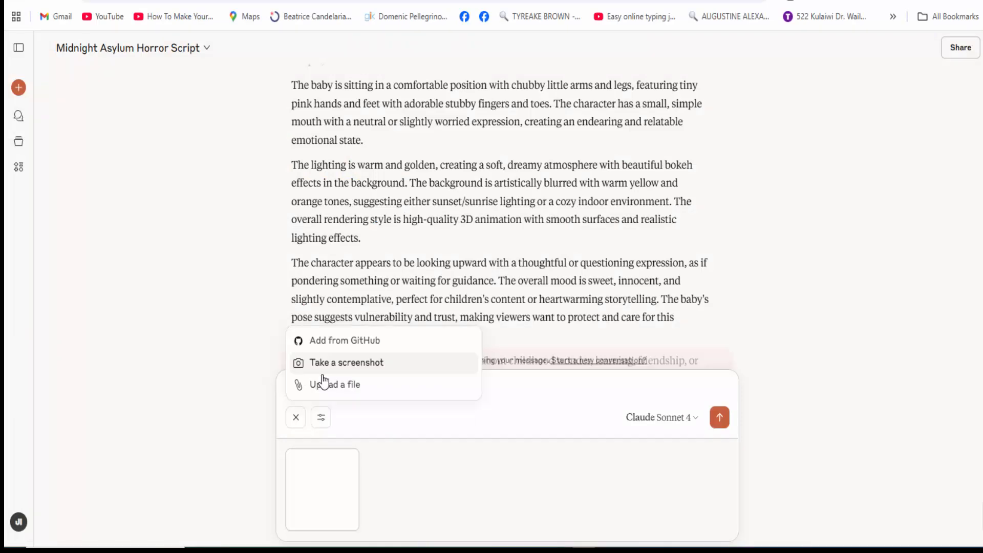
left_click(336, 384)
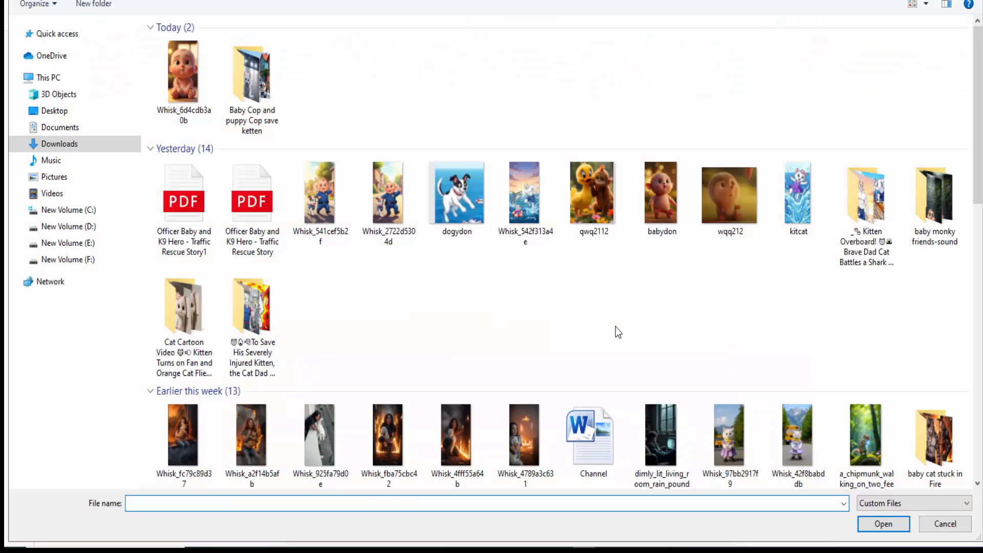
left_click(452, 216)
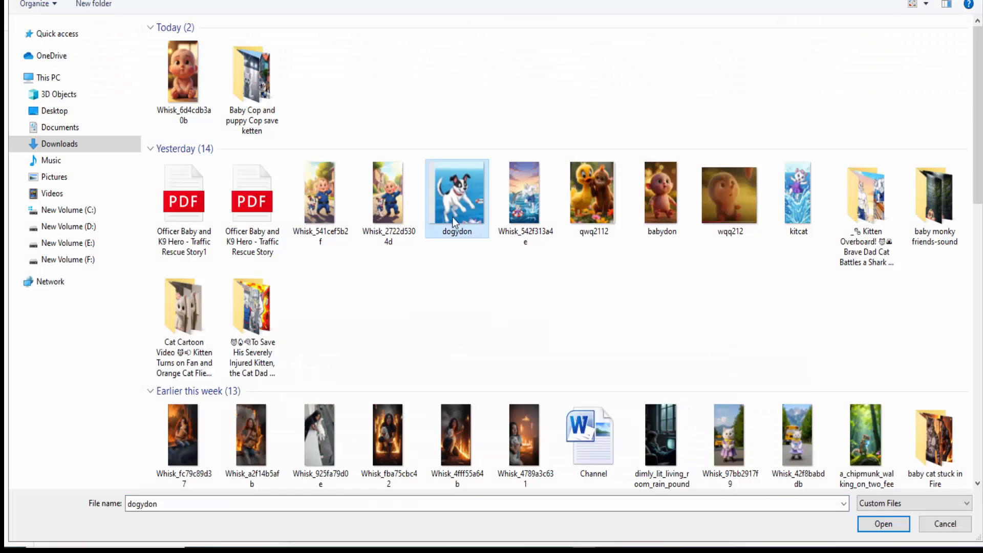
double_click(452, 216)
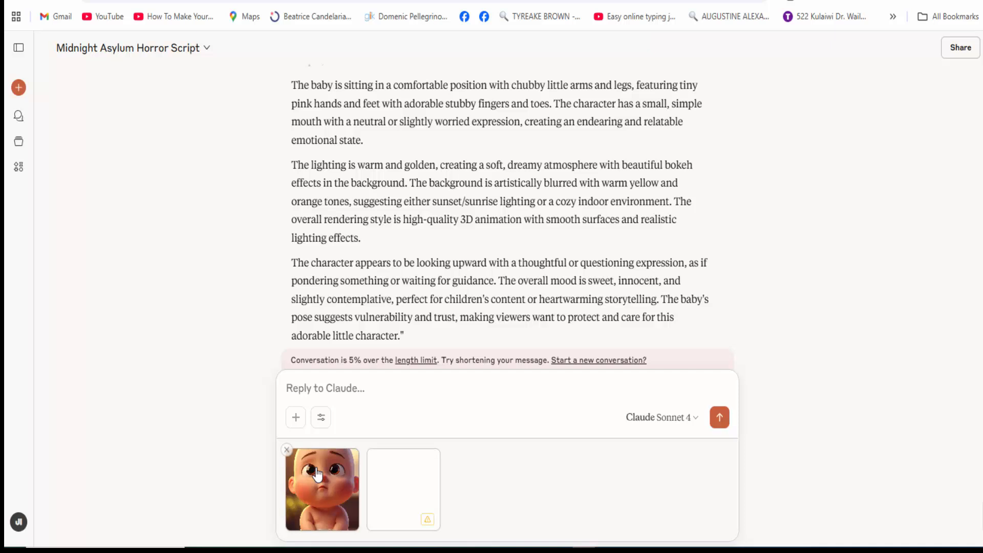
Step: Begin the message to Claude with "i am creating Story of rick wearing three pice Suit"
scroll(400, 253, "down", 3)
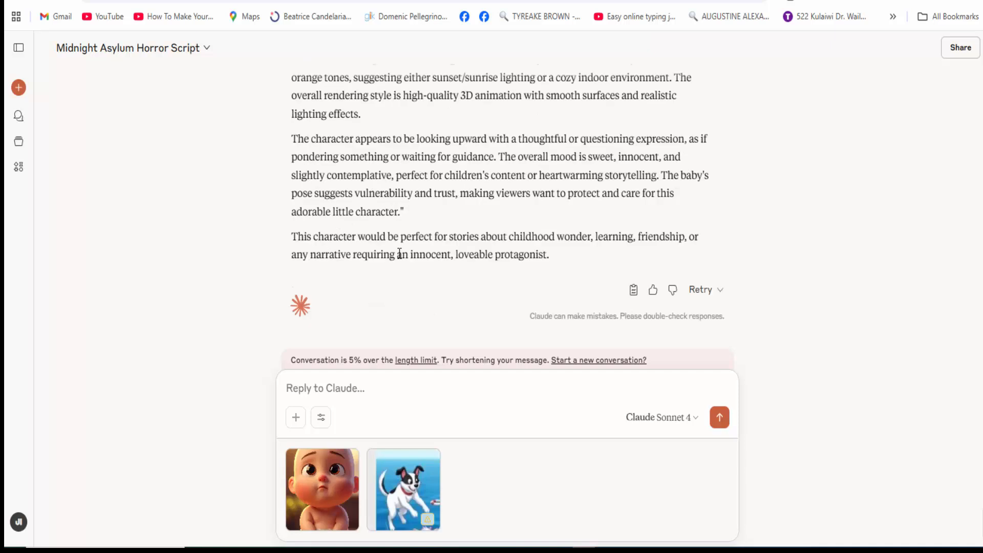
scroll(400, 254, "up", 3)
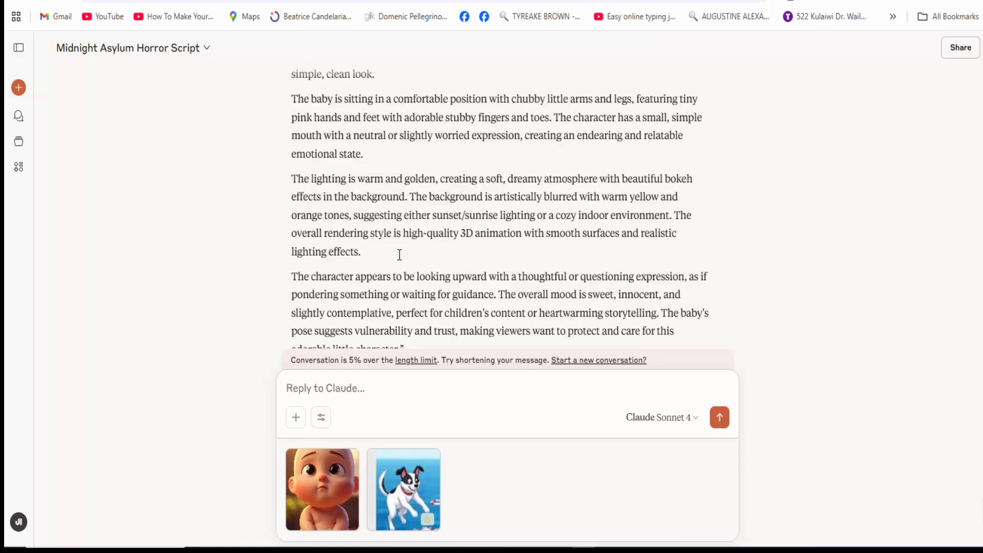
scroll(399, 254, "up", 4)
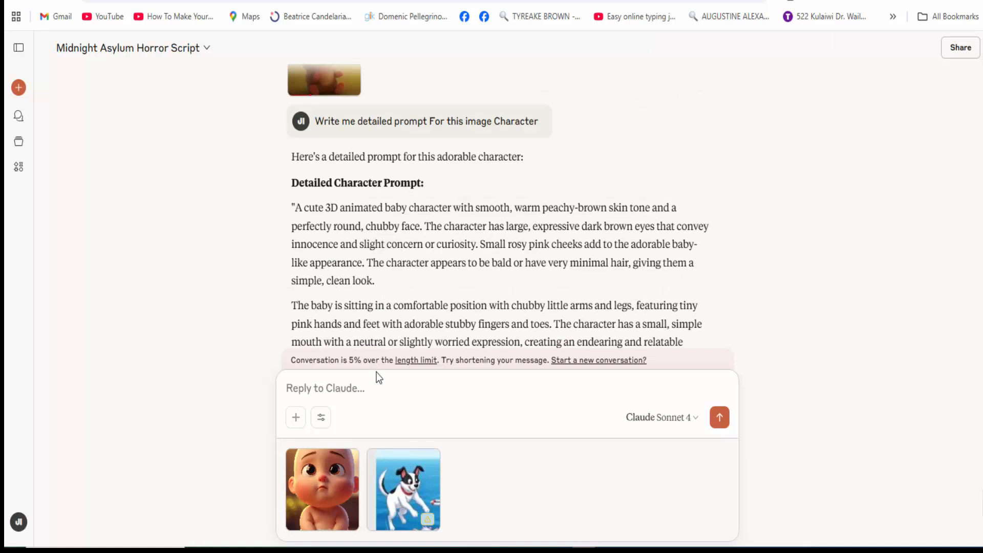
left_click(409, 397)
type("i am creating Story ")
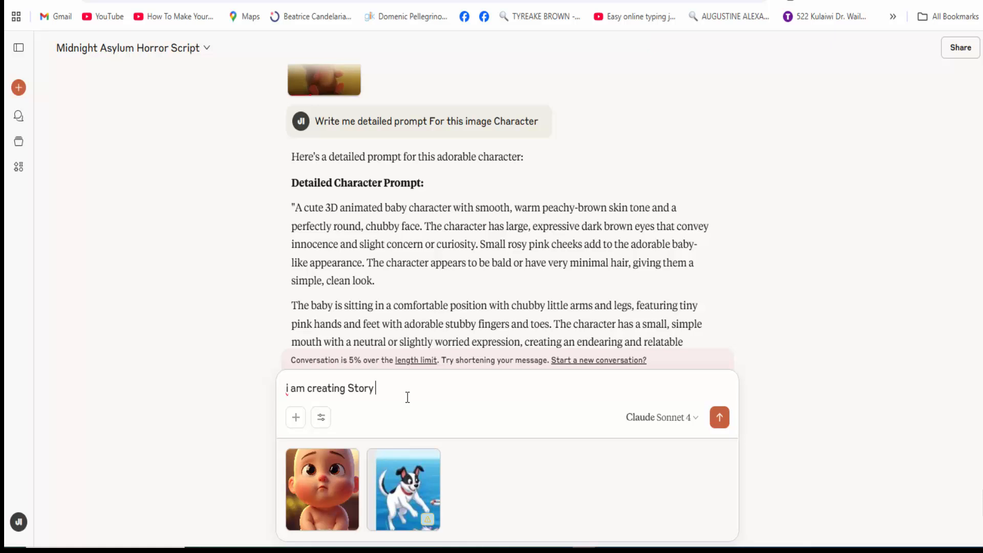
type("of  rick wearingthree")
key("ctrl+Left")
key("End")
type("pice Suit")
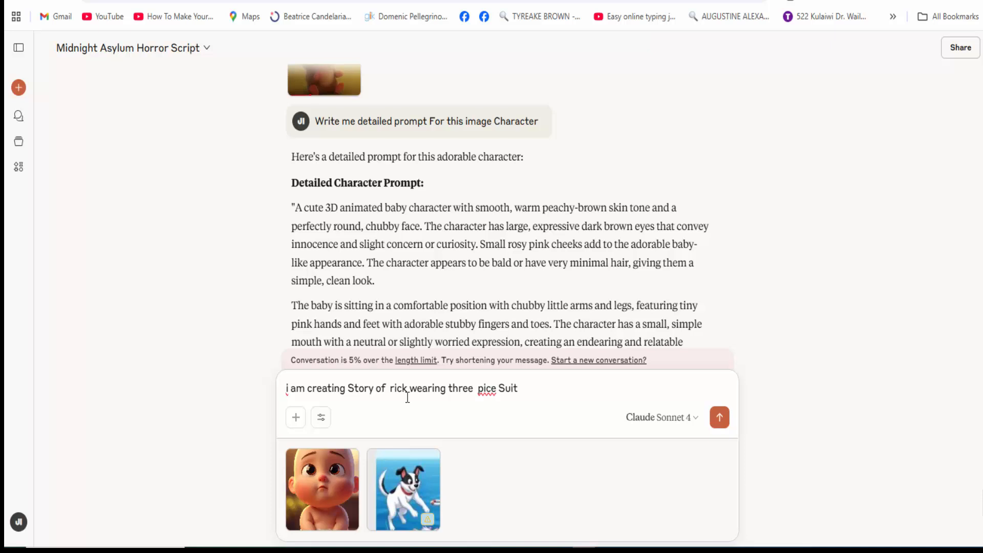
Step: Continue the message with "and his Dog also wearing three pice suit and"
type(" and his Dog aslso wearing gthre")
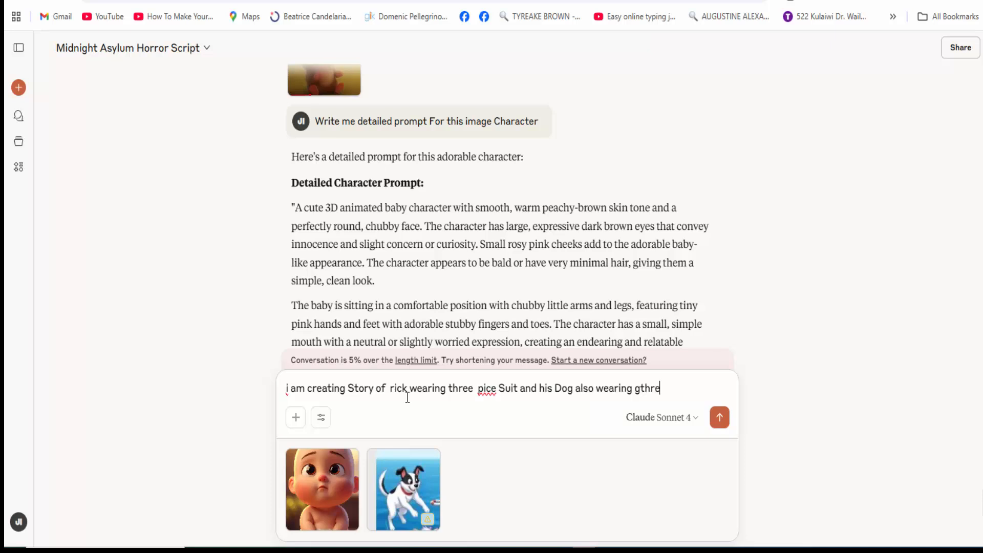
key("BackSpace")
key("BackSpace")
key("BackSpace")
key("BackSpace")
key("BackSpace")
type("th")
type("ree pice suite")
key("BackSpace")
type("and a")
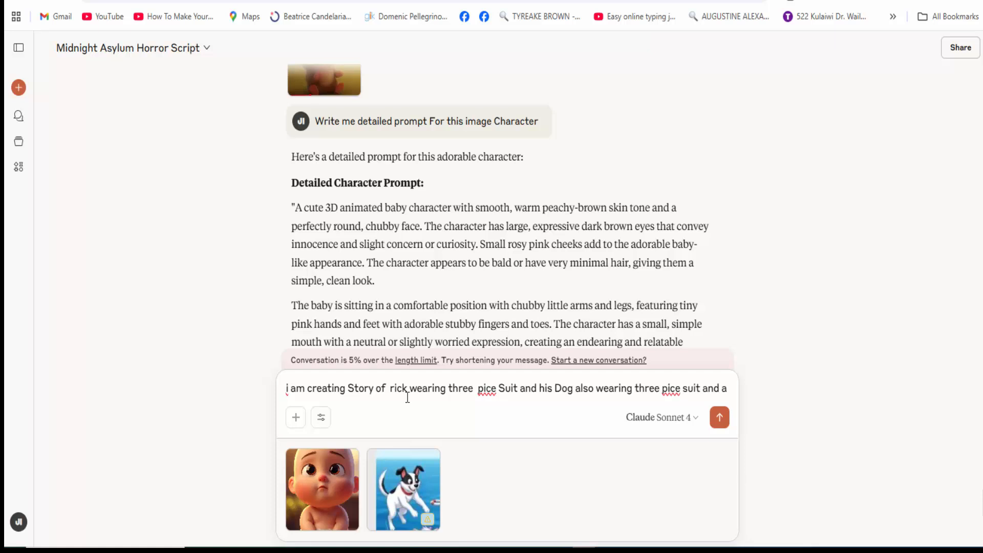
Step: Extend the story description with "and Walking on road driving baby car"
type("nd Walkin")
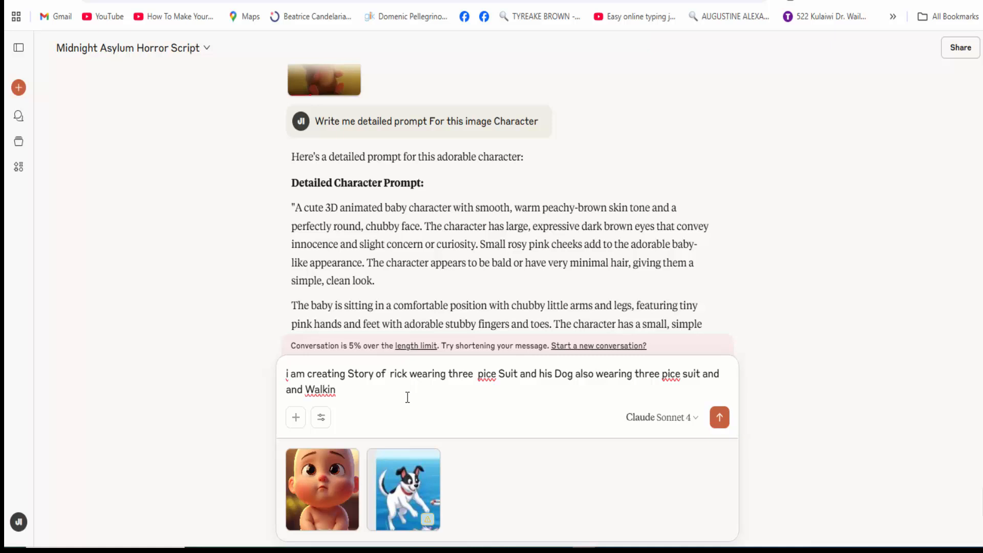
type("g onn")
key("BackSpace")
key("BackSpace")
type("raon")
key("BackSpace")
key("BackSpace")
key("BackSpace")
key("BackSpace")
type("road dring")
key("BackSpace")
key("BackSpace")
type("ving baby car")
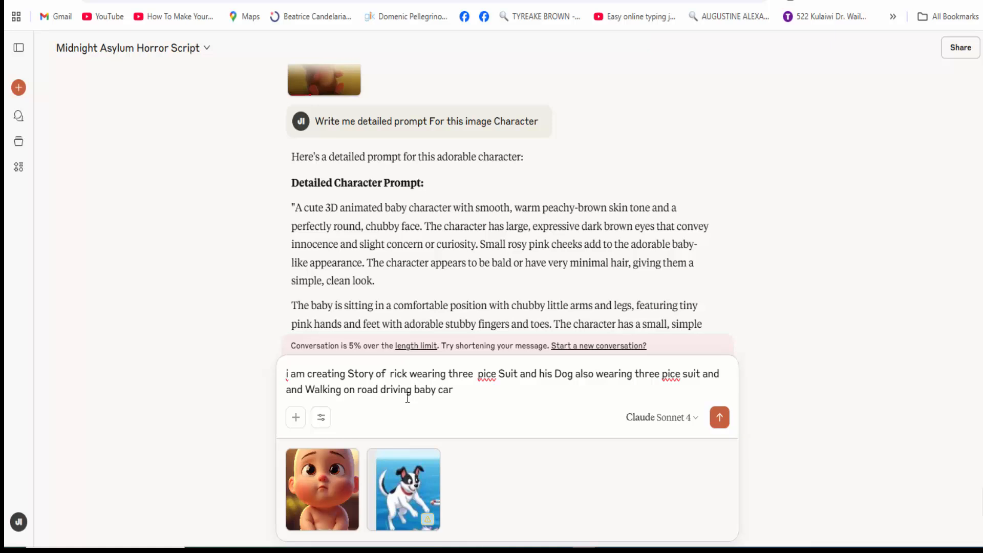
Step: Add the request "Now Write me Short Story by using these characters and Donot" to the message
type(" Now Write me Short")
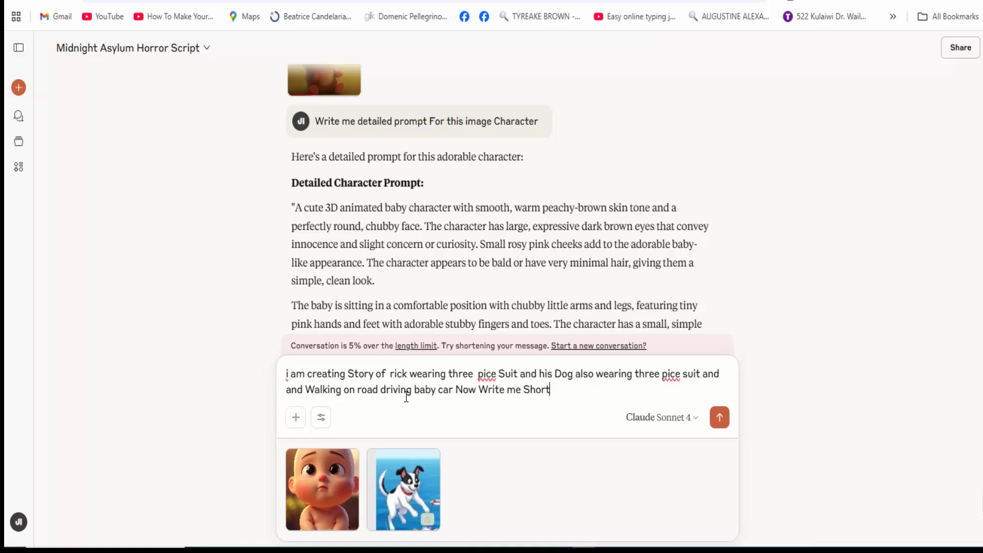
type(" Story of")
key("BackSpace")
key("BackSpace")
type("by using these c")
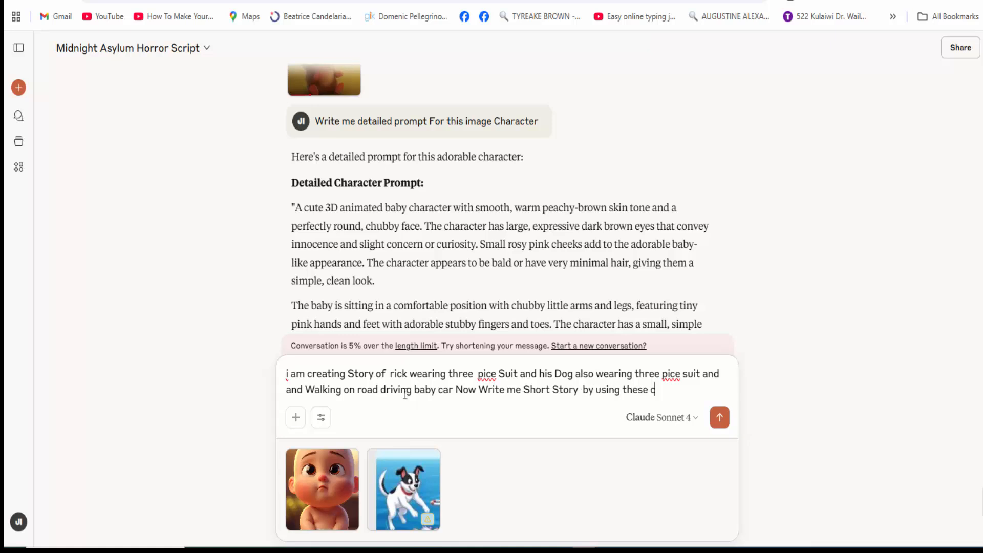
type("r")
type("aracter s  and Donot")
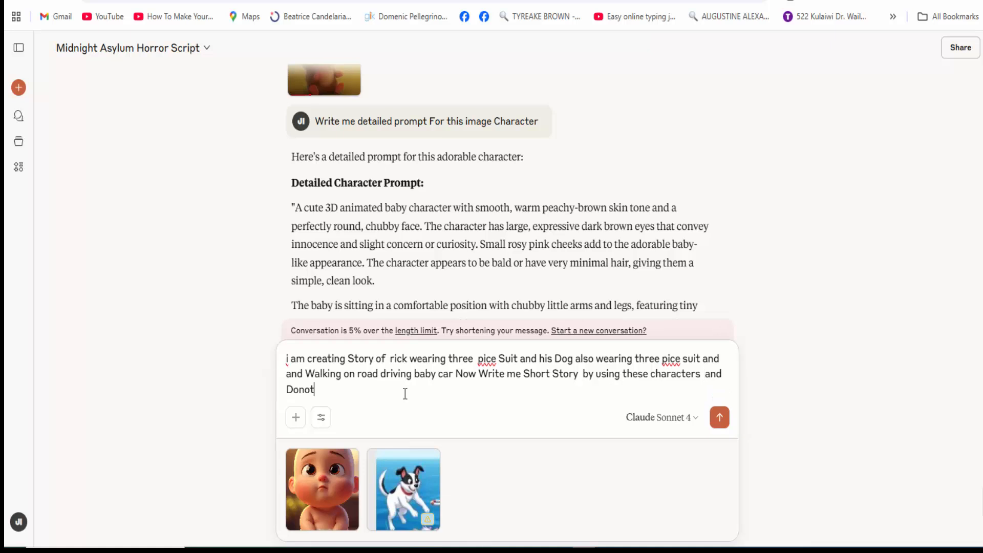
Step: Append "lose Character Consistency only 3 seens", correcting the spelling of "Consistency" with the suggested word
type(" lose  Characte")
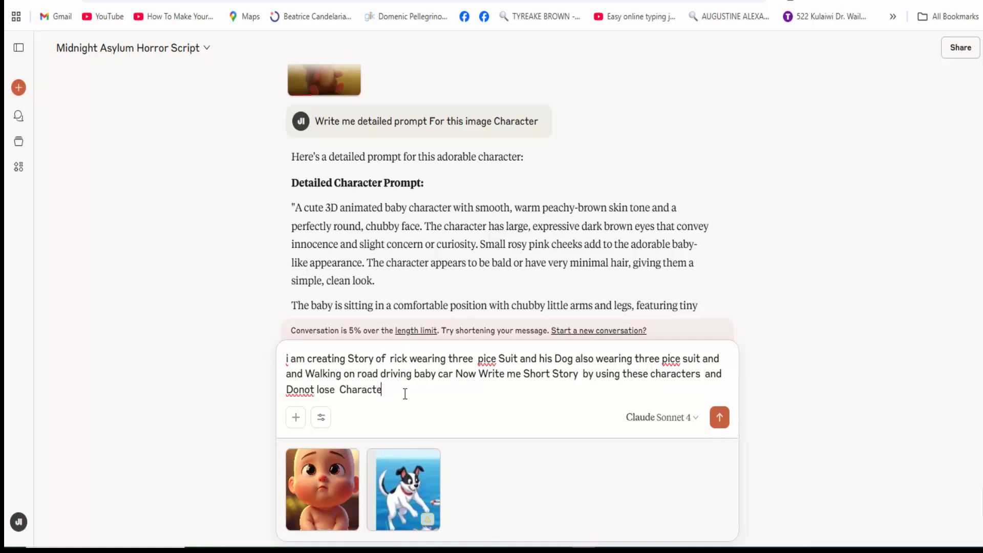
type("r Concictency")
right_click(405, 393)
left_click(494, 62)
type("only 3 seens")
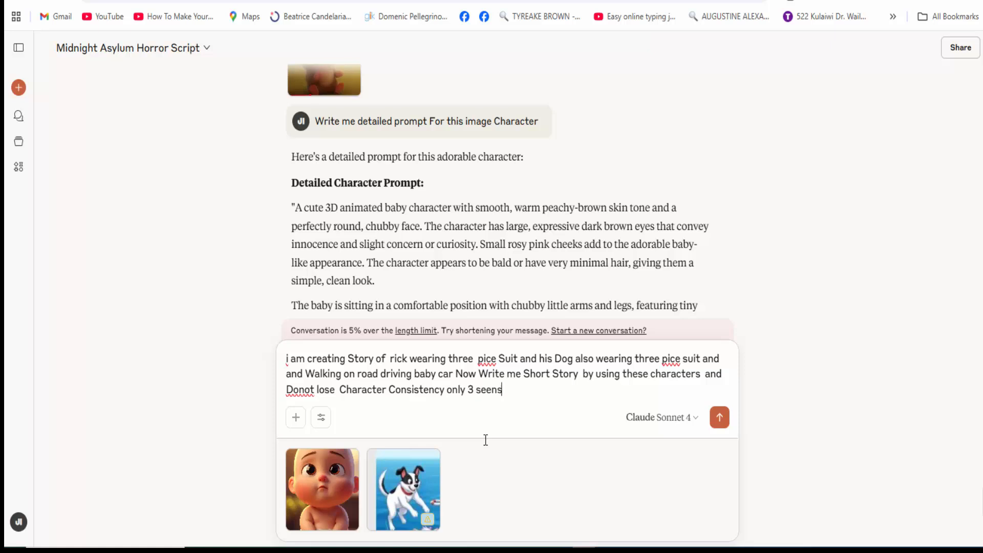
Step: Finish the message with "please Write detaild propmts" and send it to Claude
type("  please Write detailde")
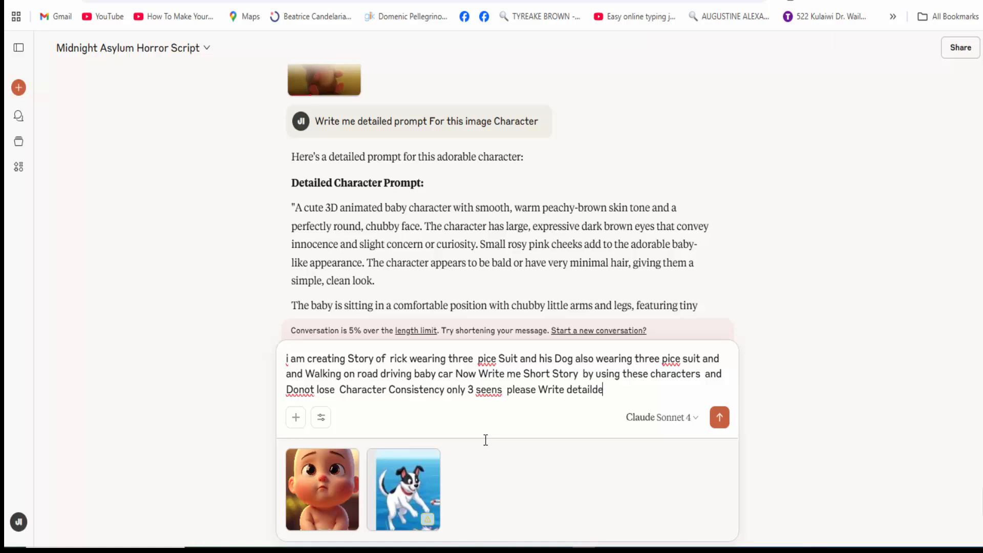
key("BackSpace")
type("propmts")
key("Return")
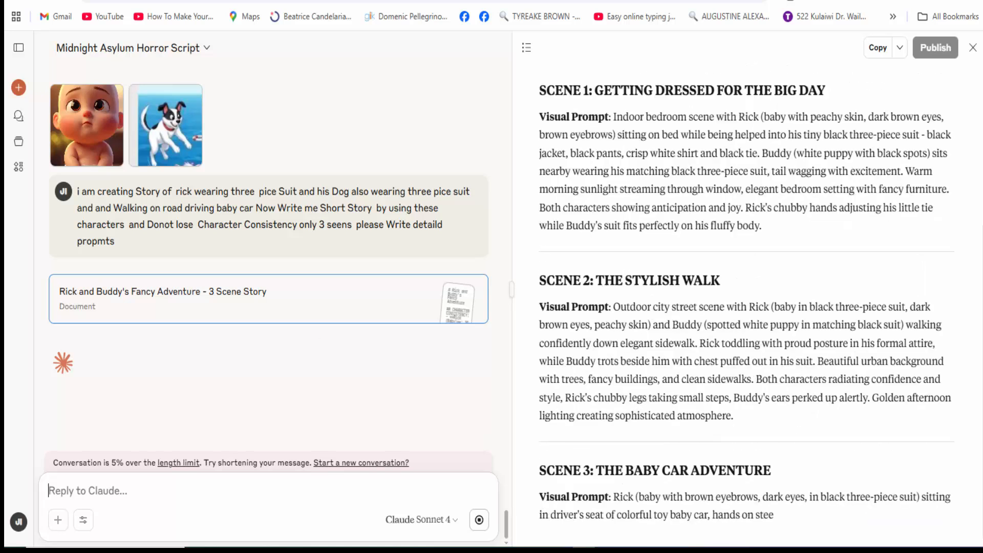
Step: Switch to Whisk and upload the baby image Whisk_6d4cdb3a0b as the subject
left_click(177, 1)
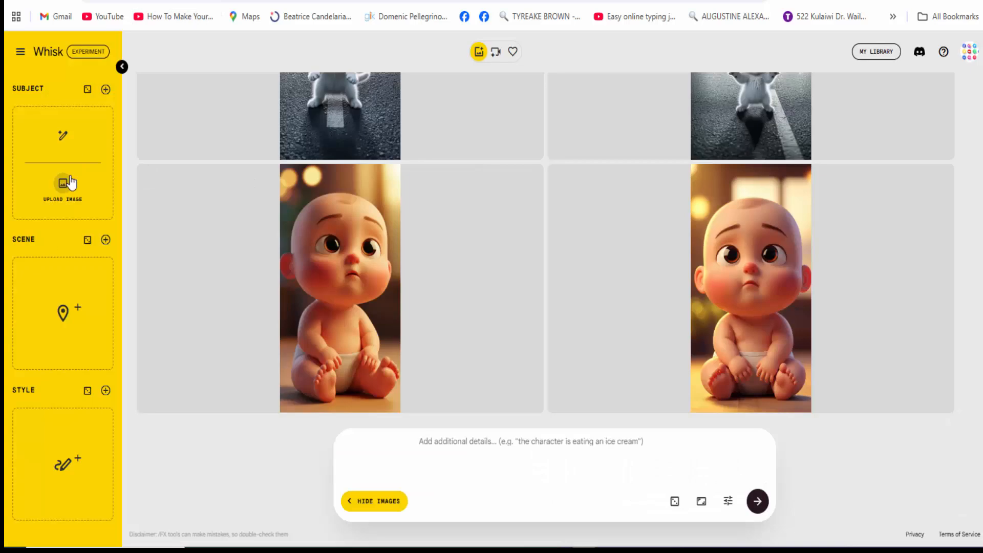
left_click(71, 183)
left_click(196, 109)
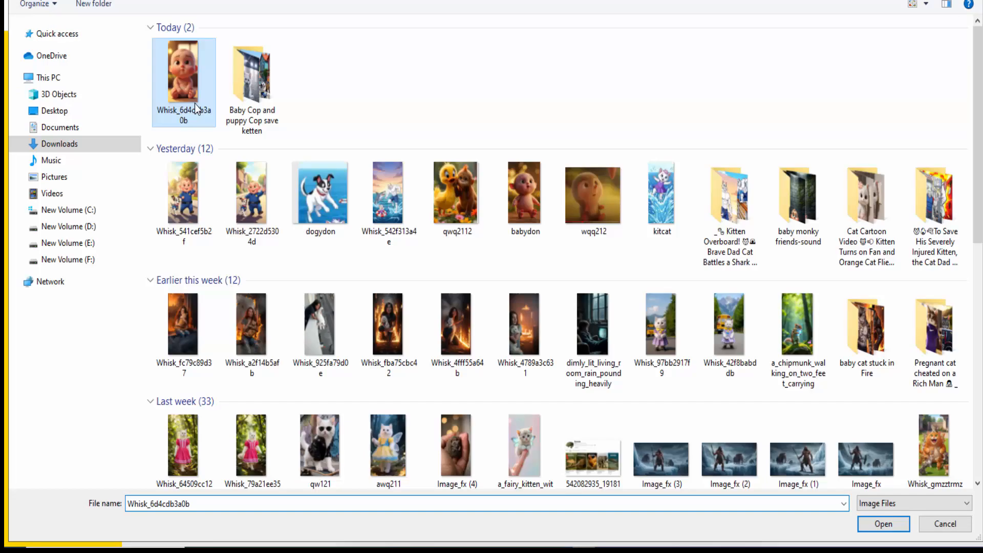
double_click(196, 108)
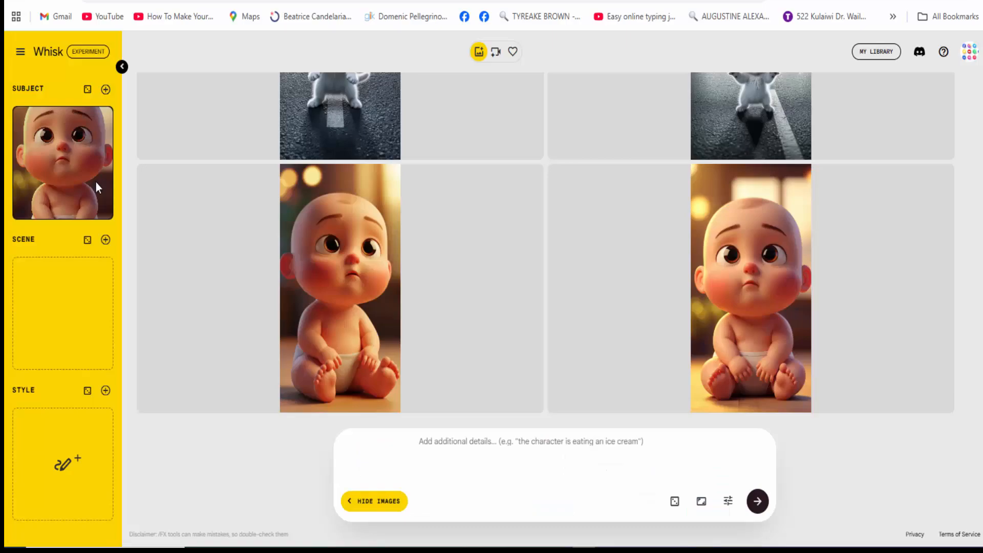
Step: Add a second subject slot and upload the dog image dogydon into it
left_click(106, 89)
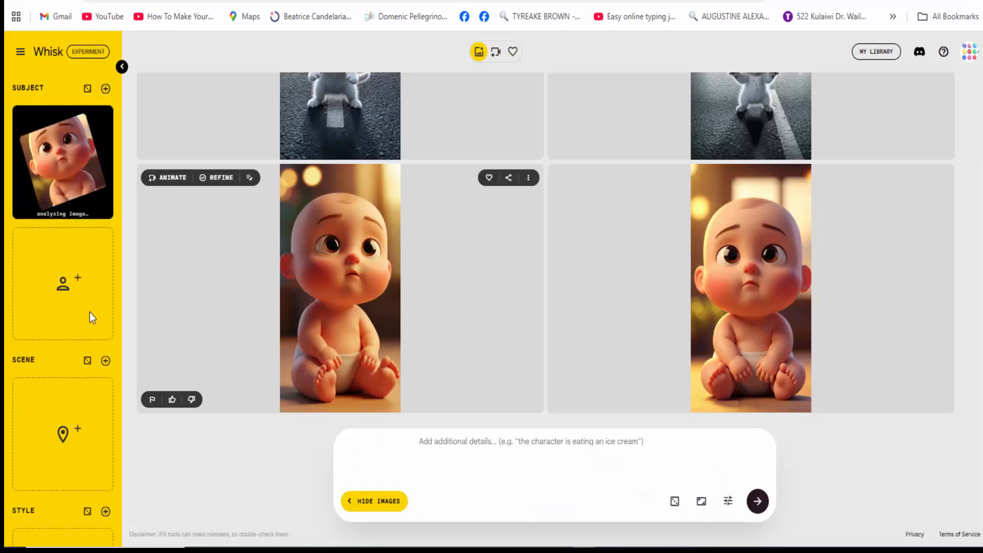
left_click(90, 312)
left_click(72, 322)
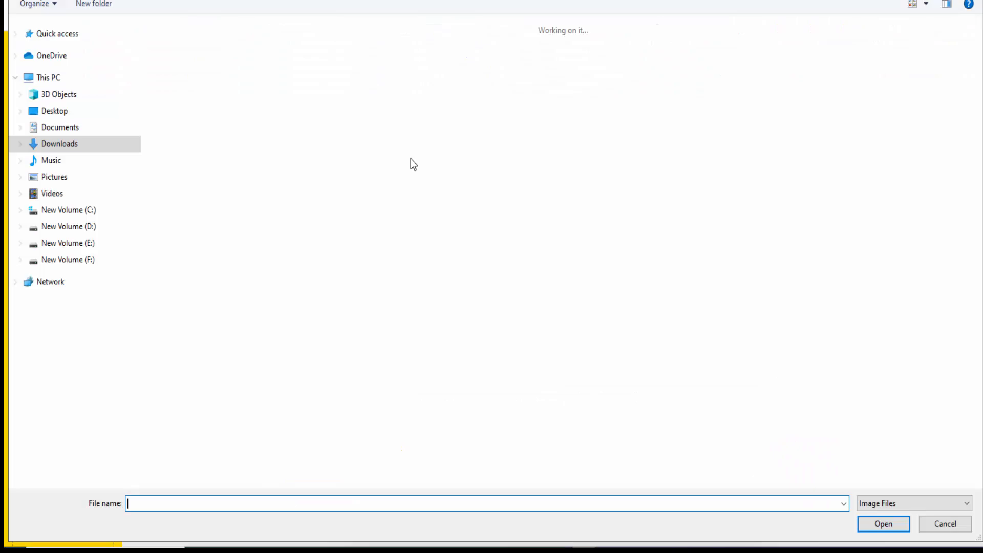
double_click(327, 231)
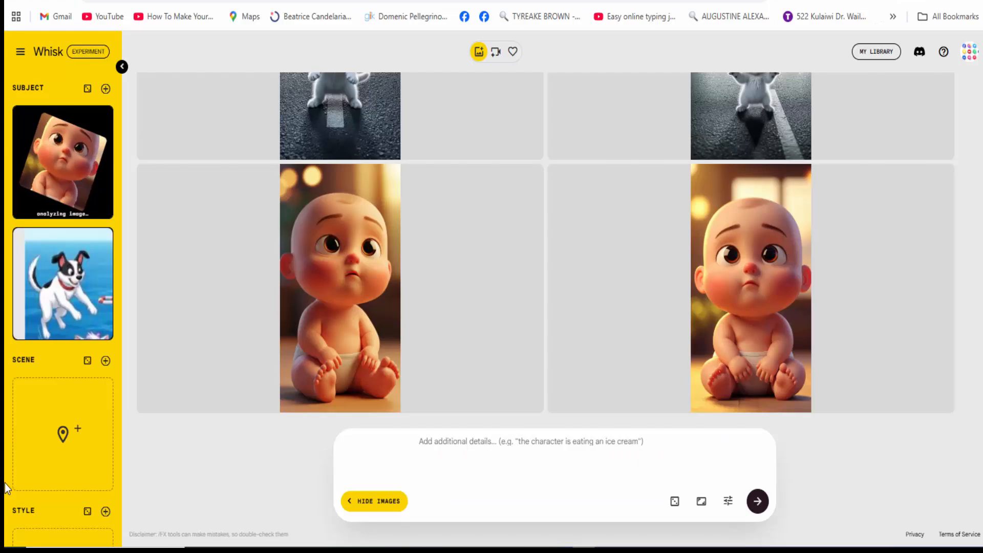
mouse_move(74, 403)
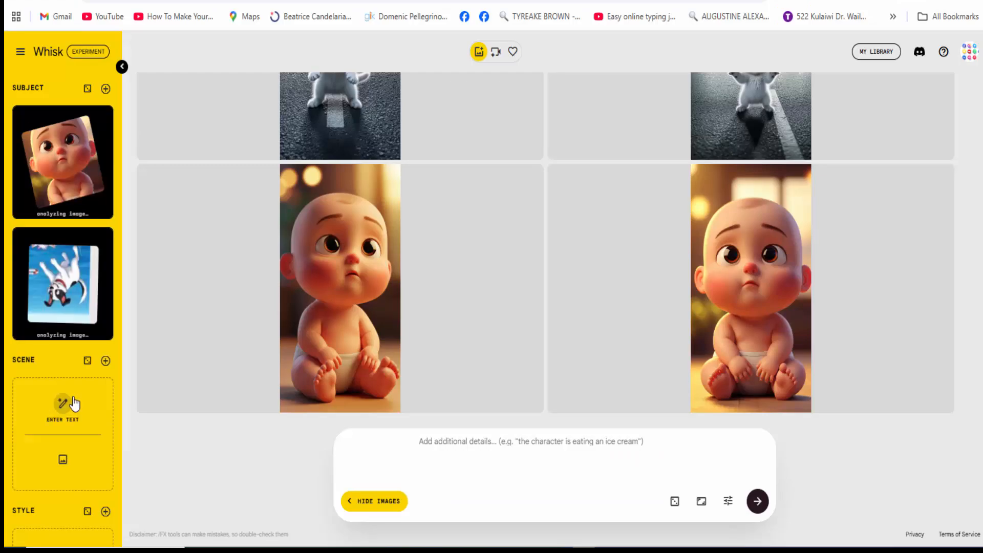
scroll(64, 509, "down", 2)
left_click(62, 504)
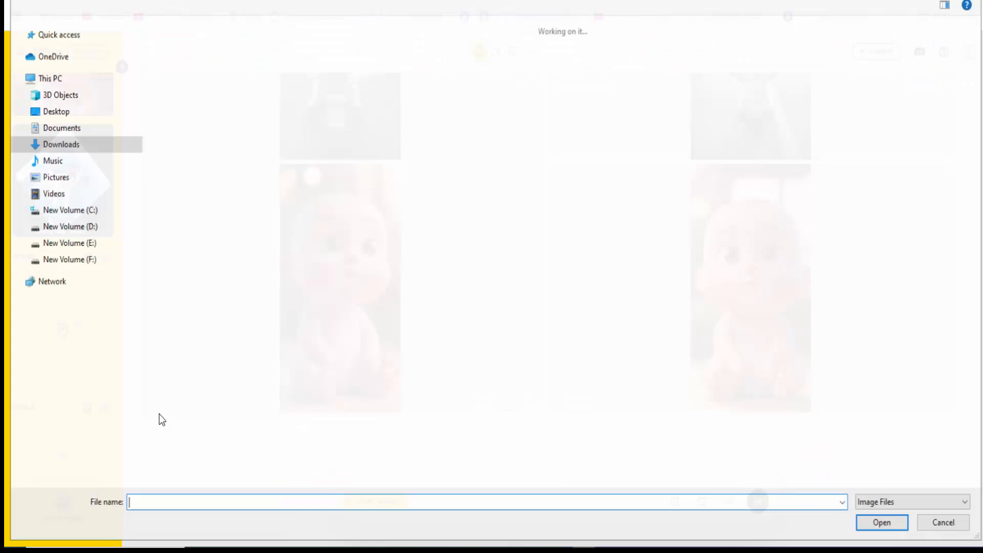
key("Escape")
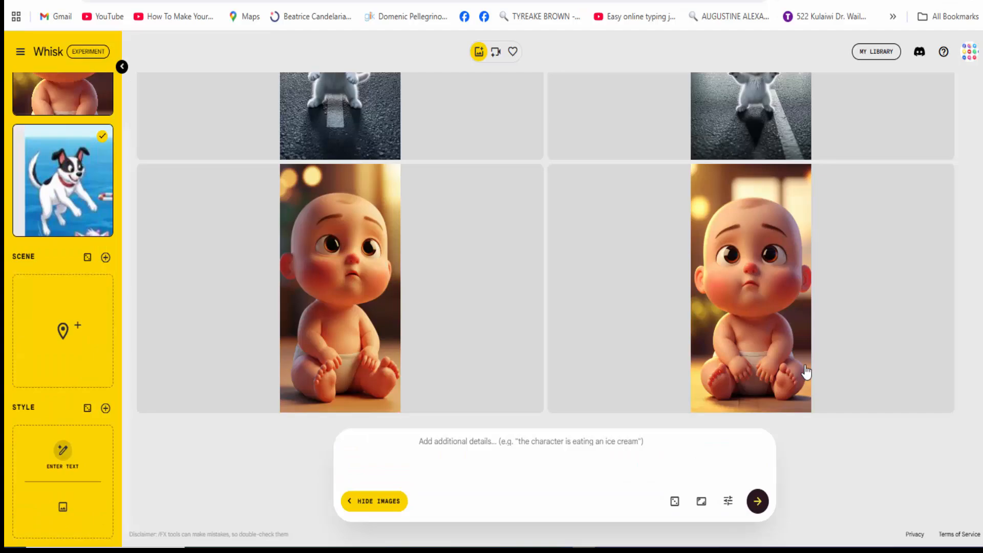
Step: Generate a style image from a text prompt about wearing a three-piece suit
left_click(62, 451)
type("wea")
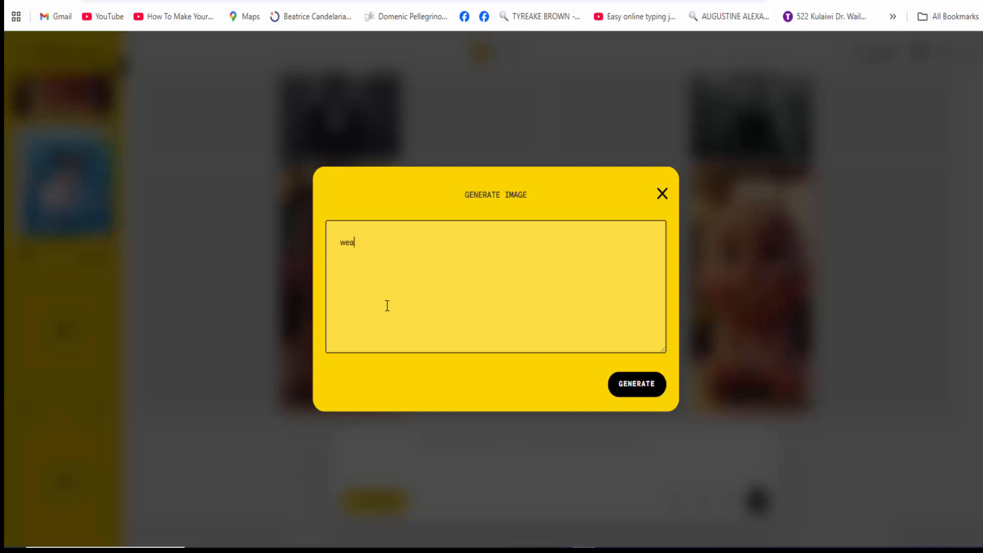
type("ring three pice")
key("BackSpace")
type("se")
key("BackSpace")
type("suite")
key("BackSpace")
key("Return")
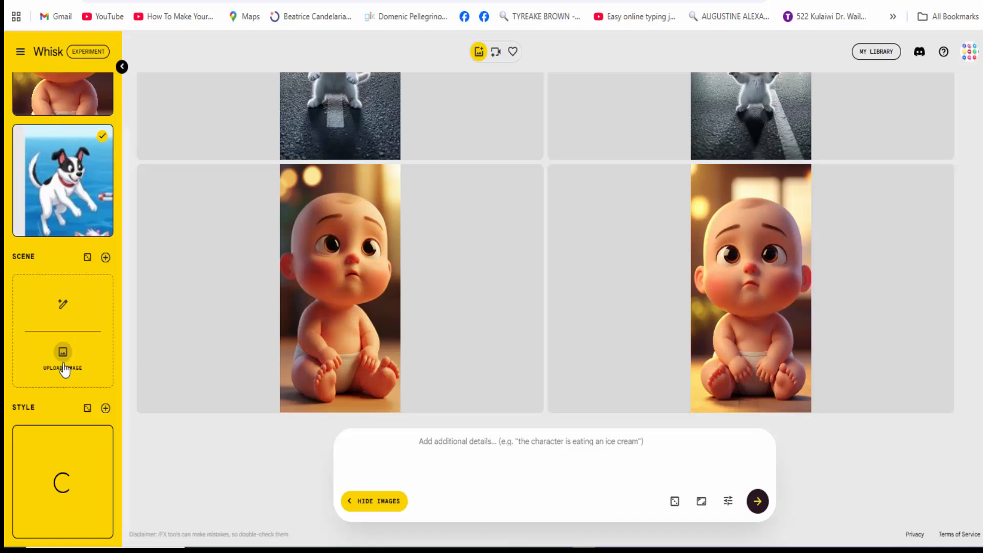
Step: Generate a scene image from a text prompt for an advance 2050 future city
left_click(64, 369)
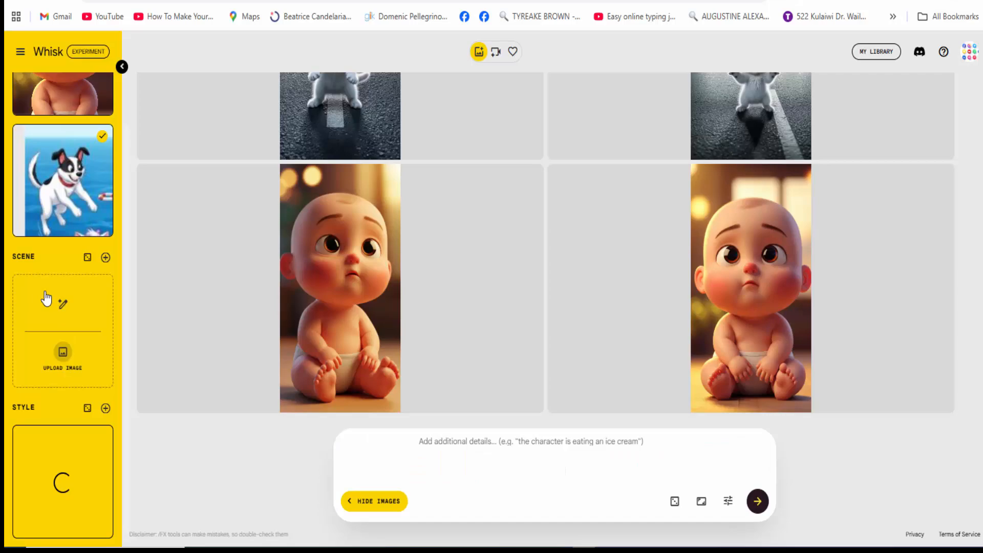
left_click(62, 304)
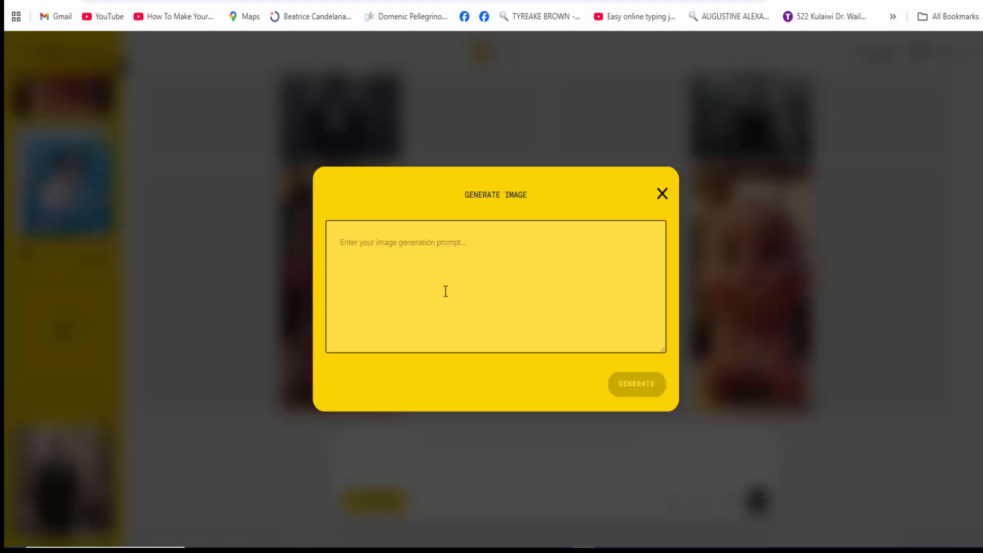
type("advan")
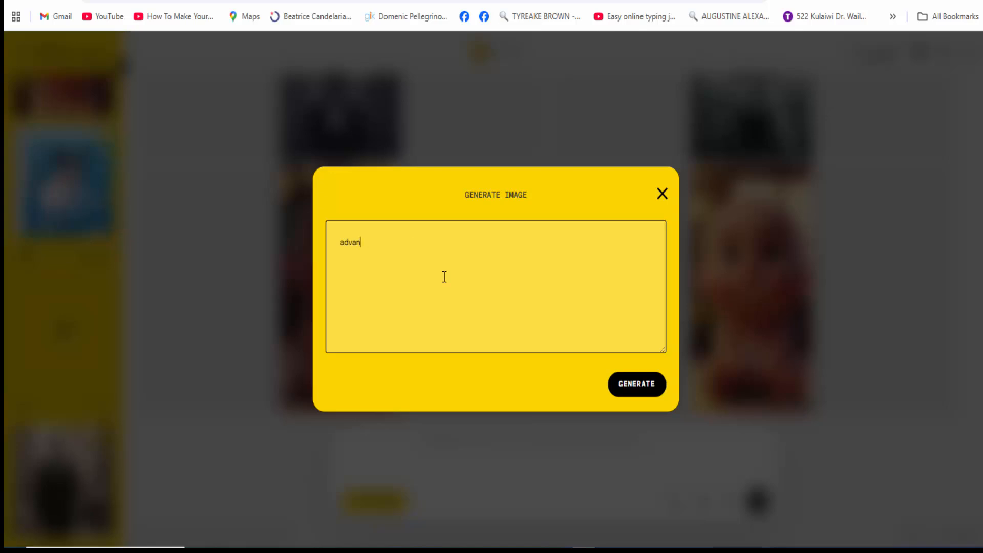
type("ce 2025p")
key("BackSpace")
type("0")
key("BackSpace")
key("BackSpace")
key("BackSpace")
type("50 city")
key("Left")
key("Left")
type("fu")
type("u")
key("BackSpace")
type("ture")
left_click(645, 379)
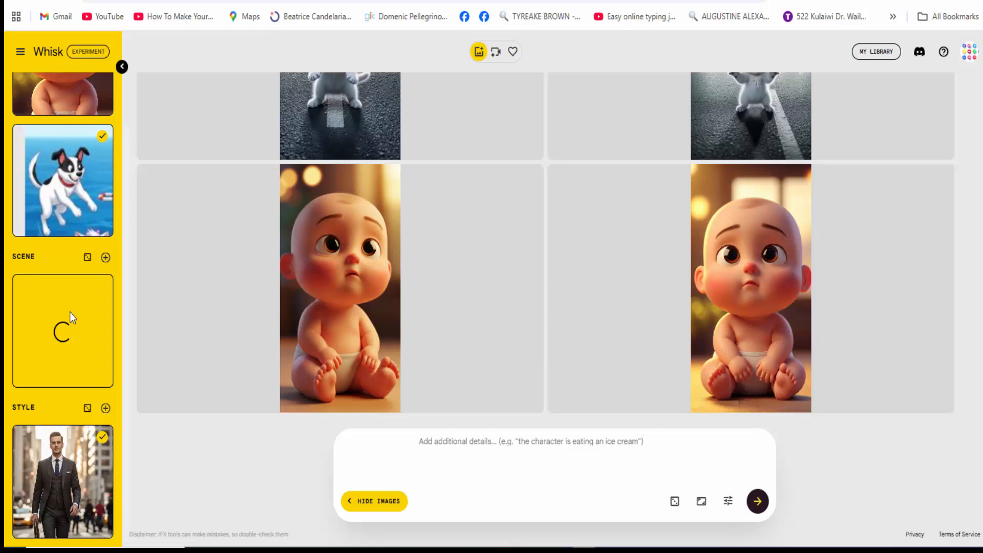
scroll(70, 311, "up", 3)
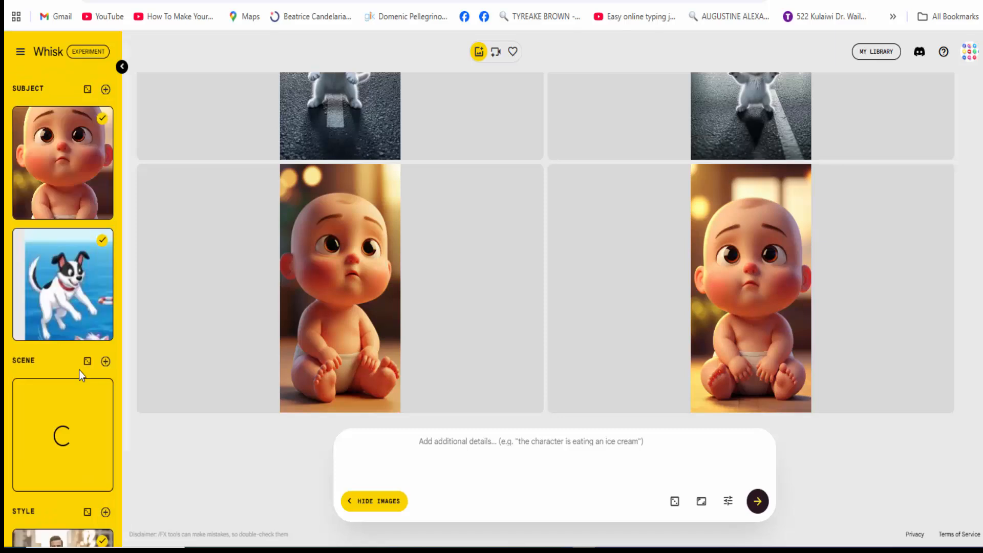
scroll(79, 370, "down", 3)
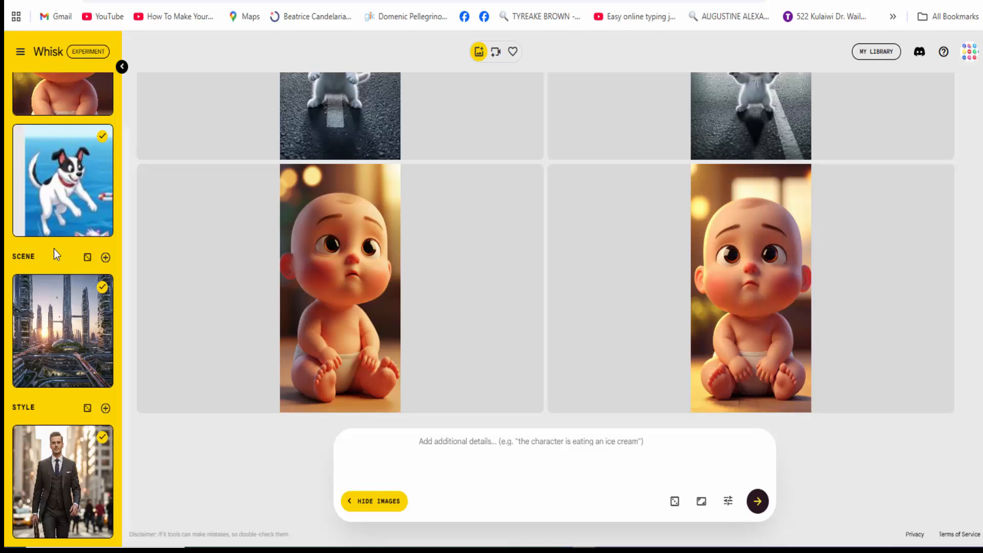
scroll(41, 255, "up", 2)
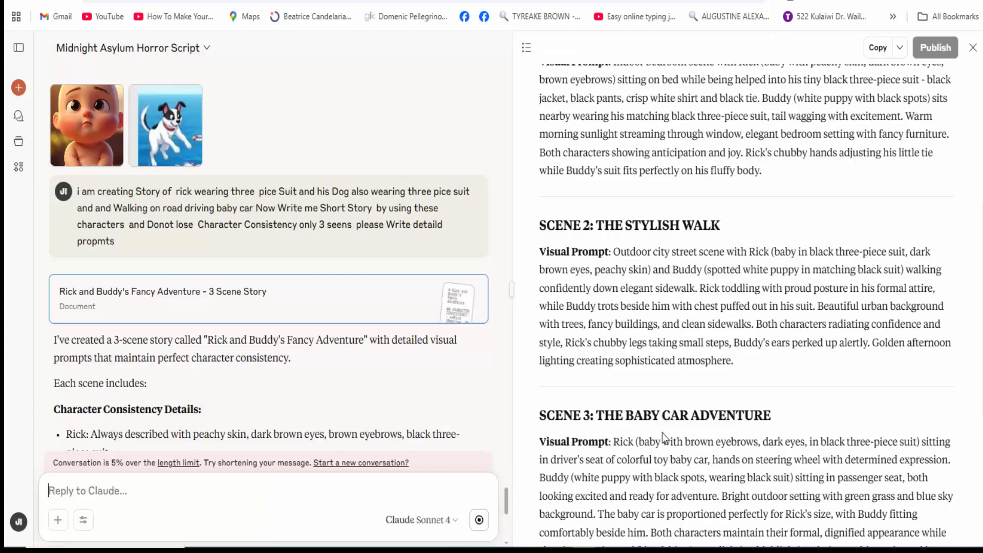
Step: Copy the Scene 1 visual prompt from Claude's story document into Whisk's additional details and generate the images
scroll(731, 301, "up", 2)
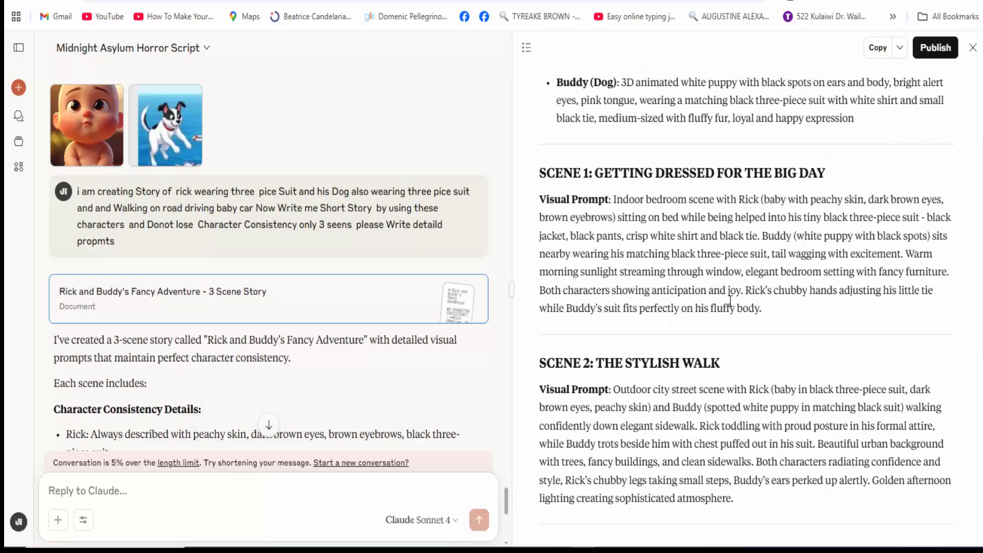
left_click_drag(762, 308, 612, 198)
key("ctrl+c")
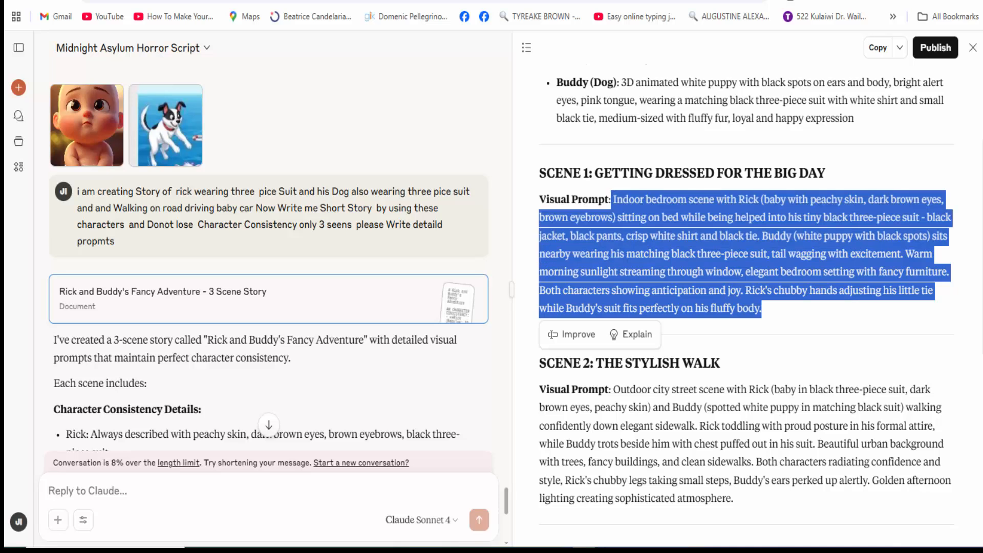
left_click(307, 1)
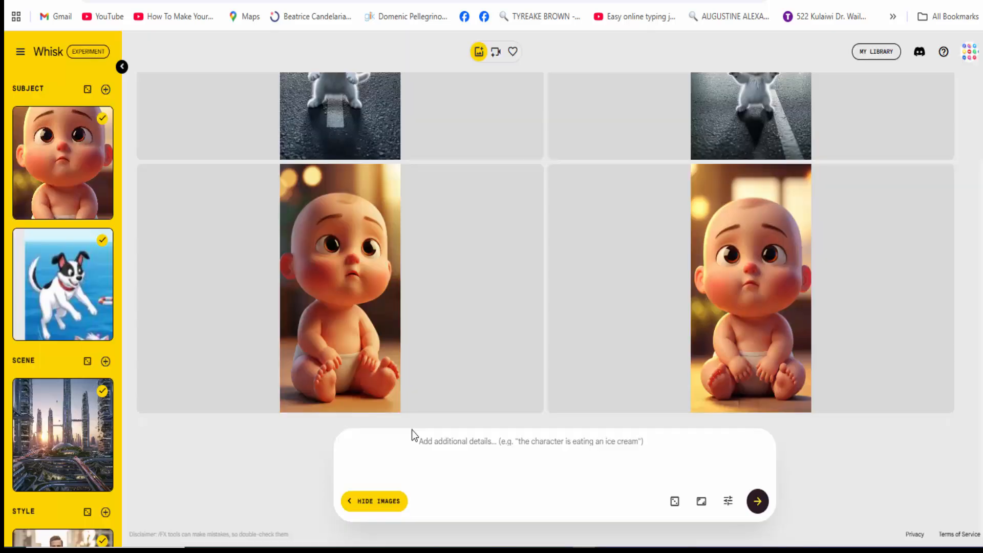
left_click(618, 460)
key("ctrl+v")
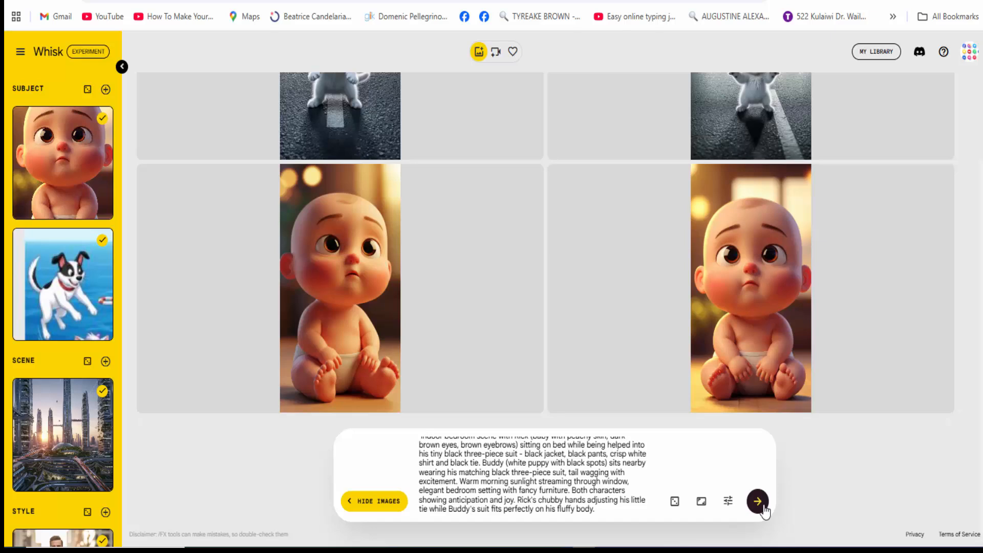
left_click(760, 504)
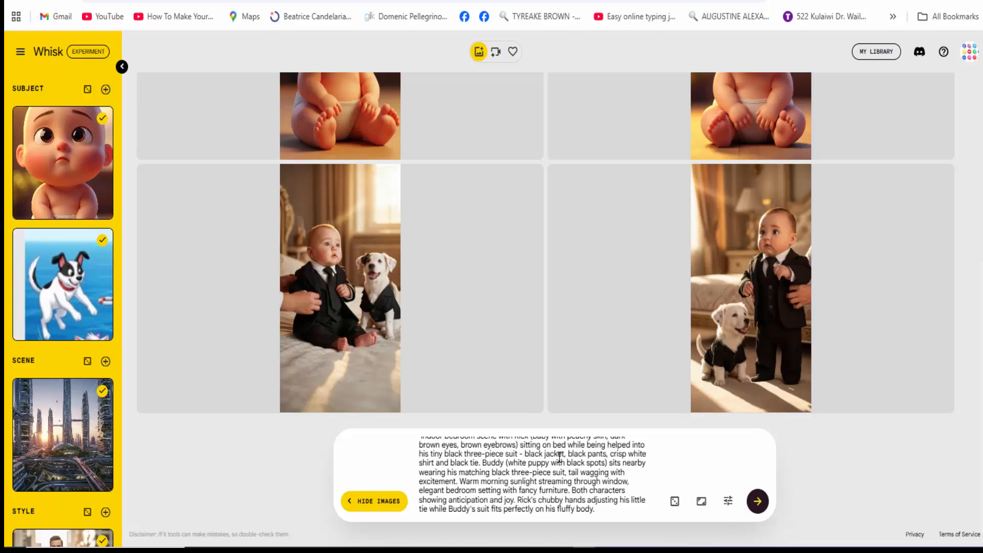
Step: Switch to Word and delete the last sentence of the Scene 1 prompt, about Rick's chubby hands, selecting all the remaining text
scroll(501, 478, "up", 1)
scroll(501, 477, "down", 1)
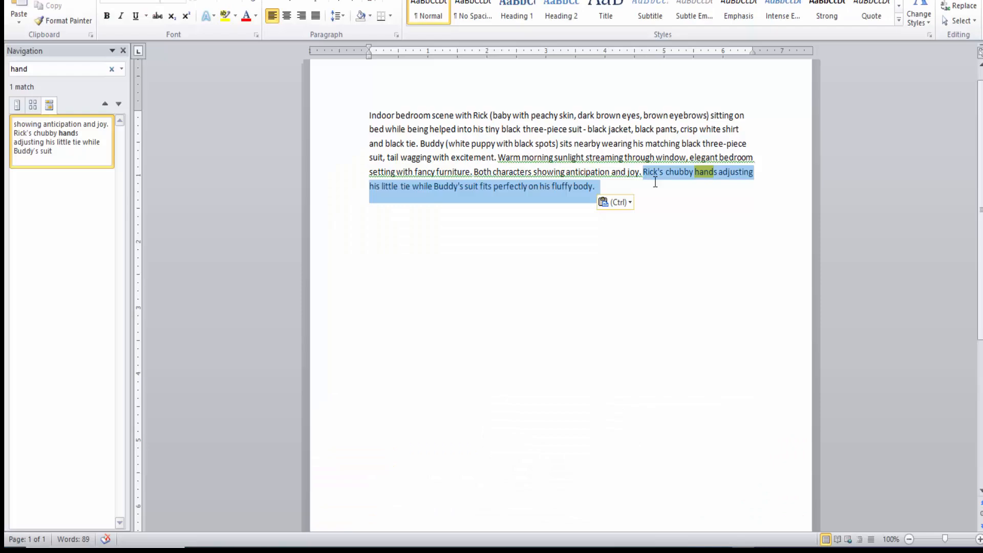
key("Delete")
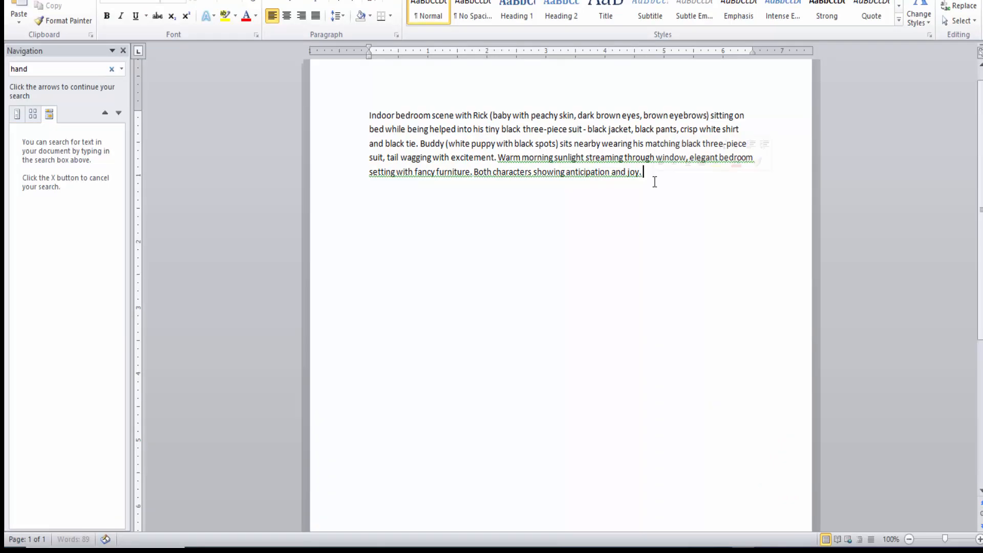
key("ctrl+a")
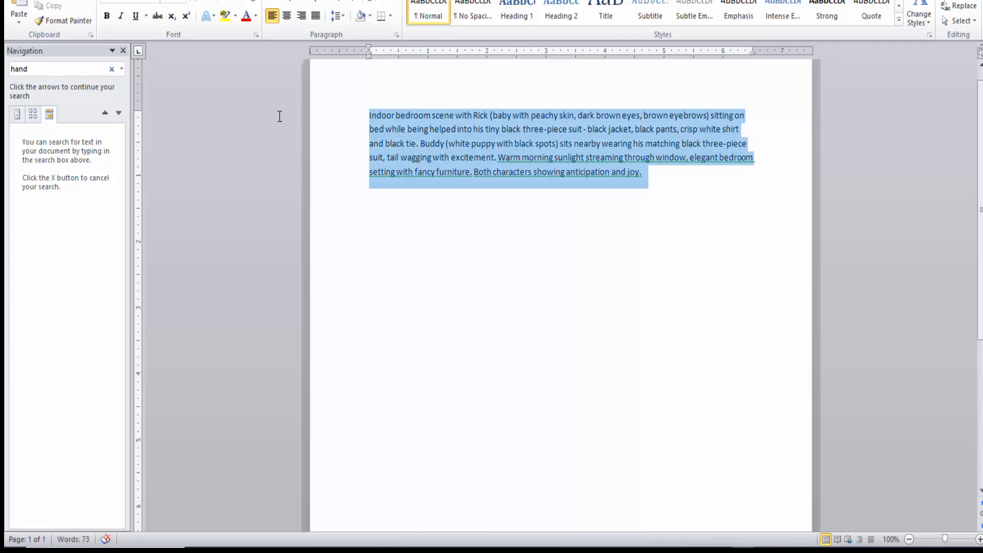
key("Delete")
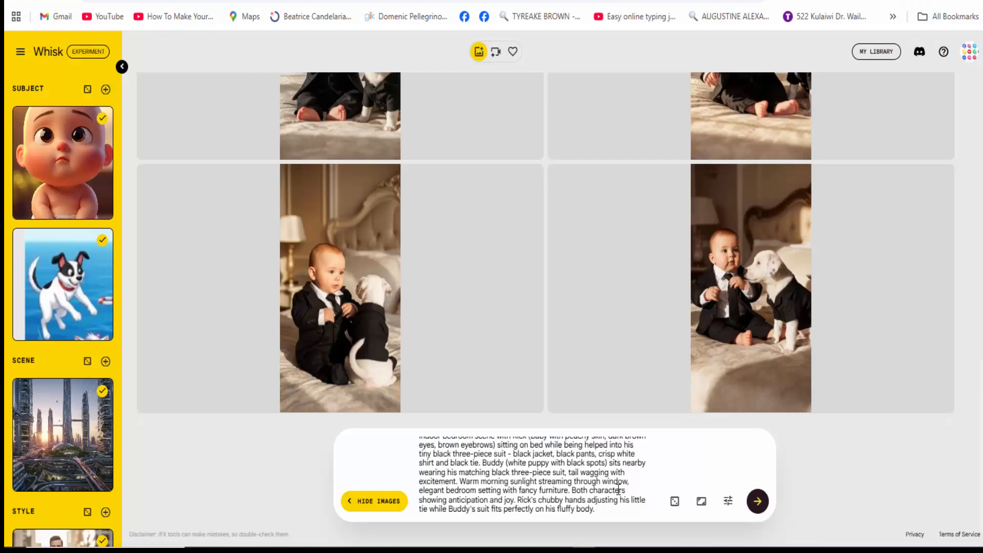
Step: Back in Whisk, examine the generated bedroom images of the baby and dog in suits
mouse_move(346, 392)
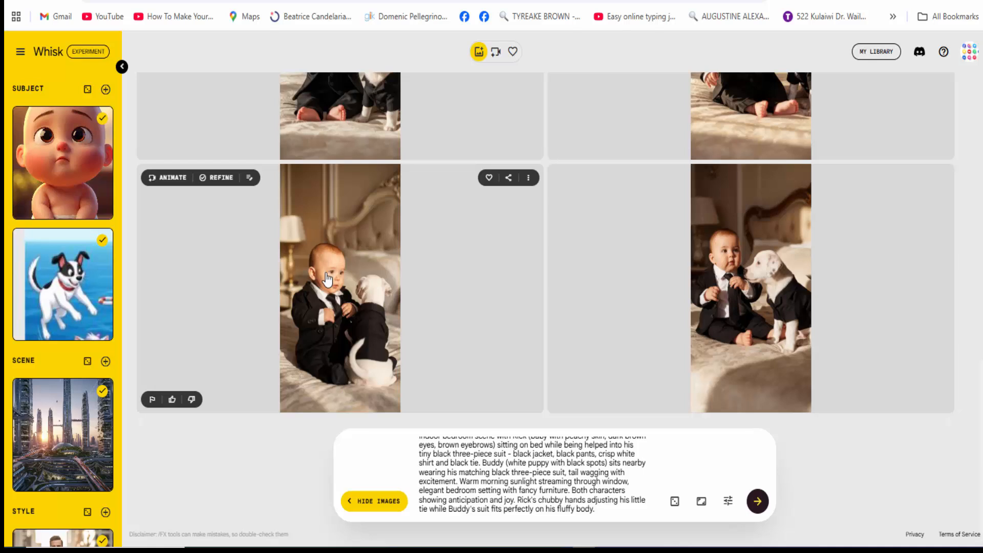
scroll(331, 287, "up", 3)
scroll(333, 296, "up", 1)
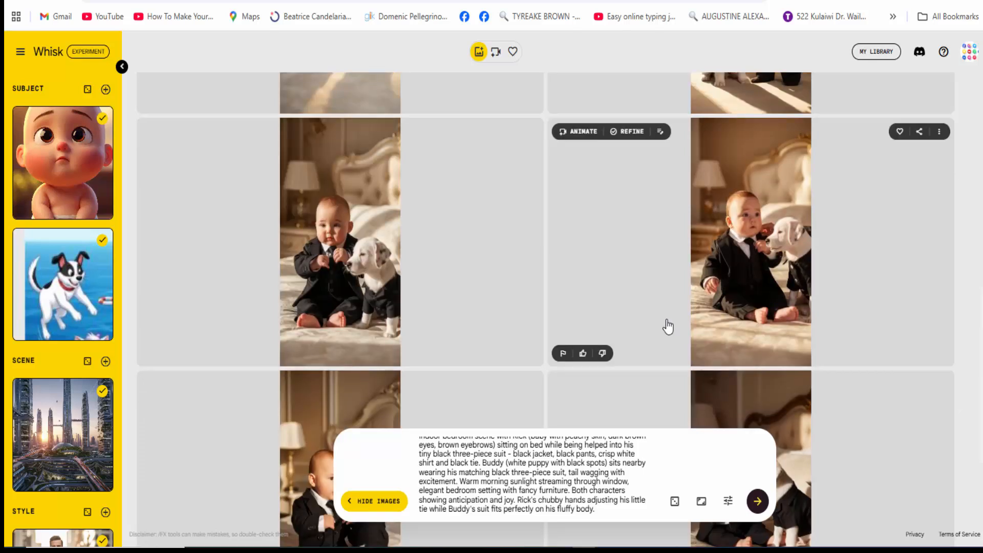
scroll(353, 403, "down", 4)
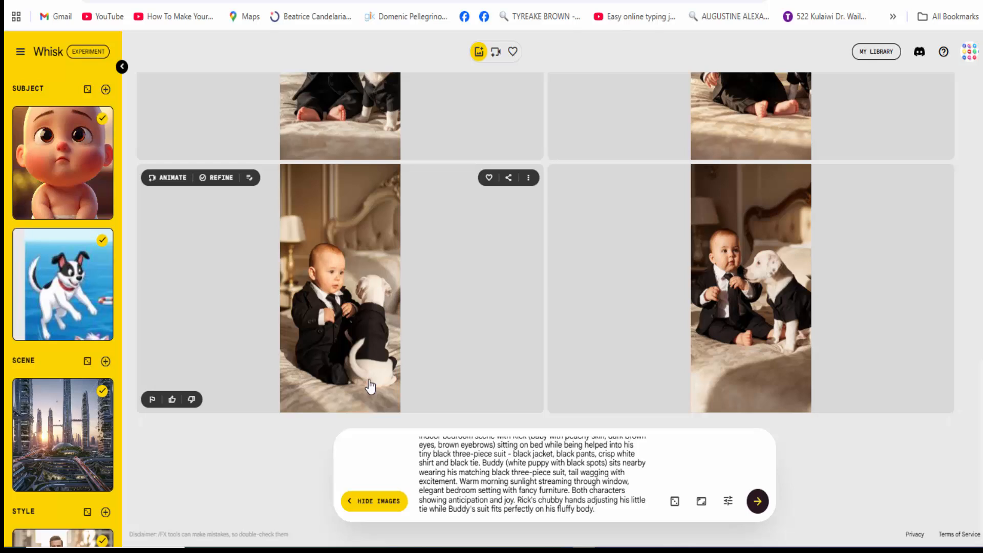
scroll(340, 180, "up", 1)
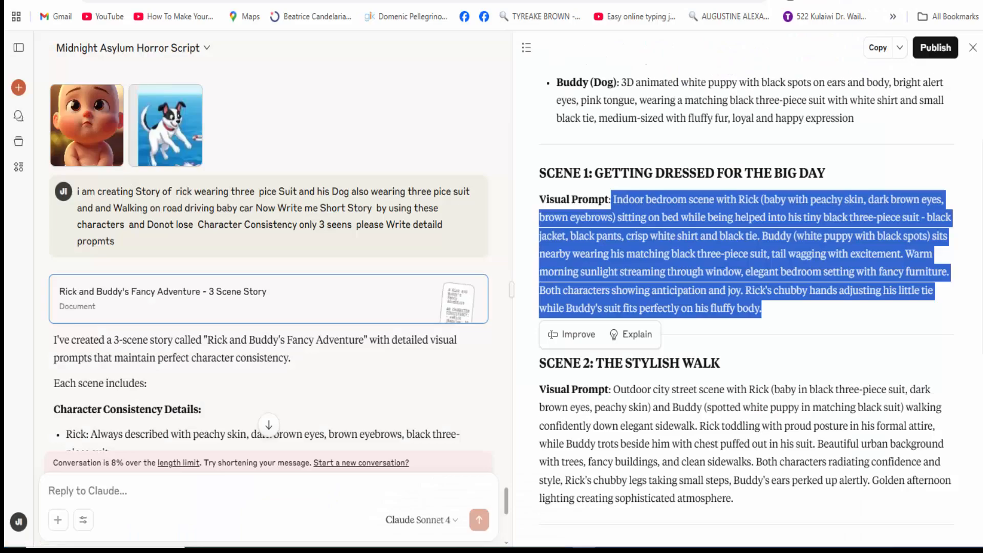
Step: Copy the Scene 2 "The Stylish Walk" visual prompt from Claude, replace the Whisk prompt with it and generate the images
scroll(686, 376, "down", 1)
scroll(686, 376, "down", 1)
left_click_drag(744, 392, 756, 356)
key("ctrl+c")
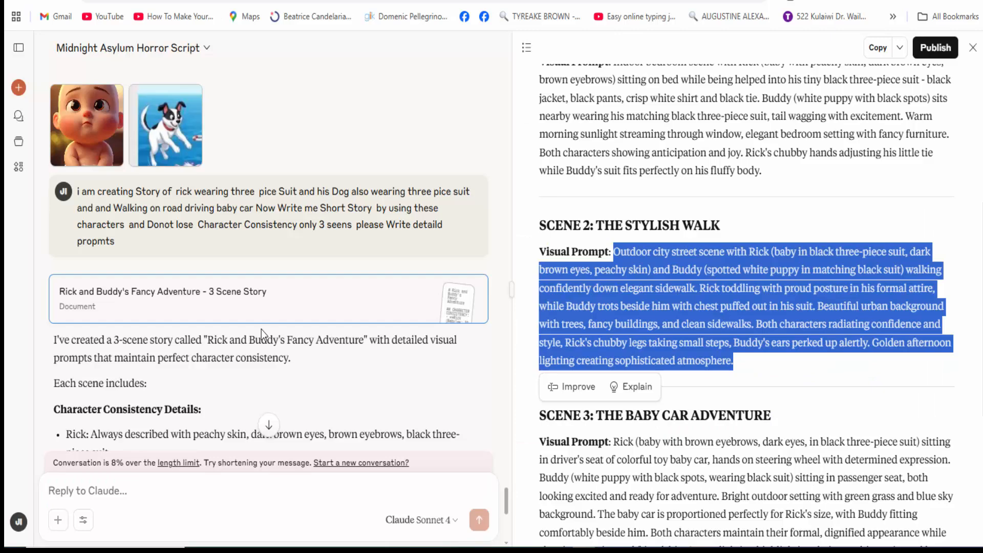
scroll(136, 189, "up", 2)
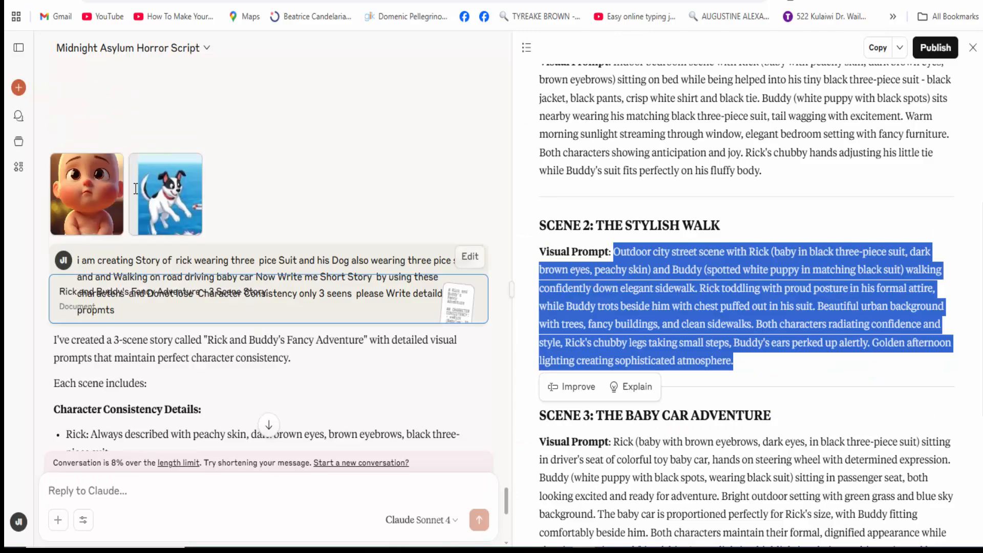
scroll(136, 189, "down", 7)
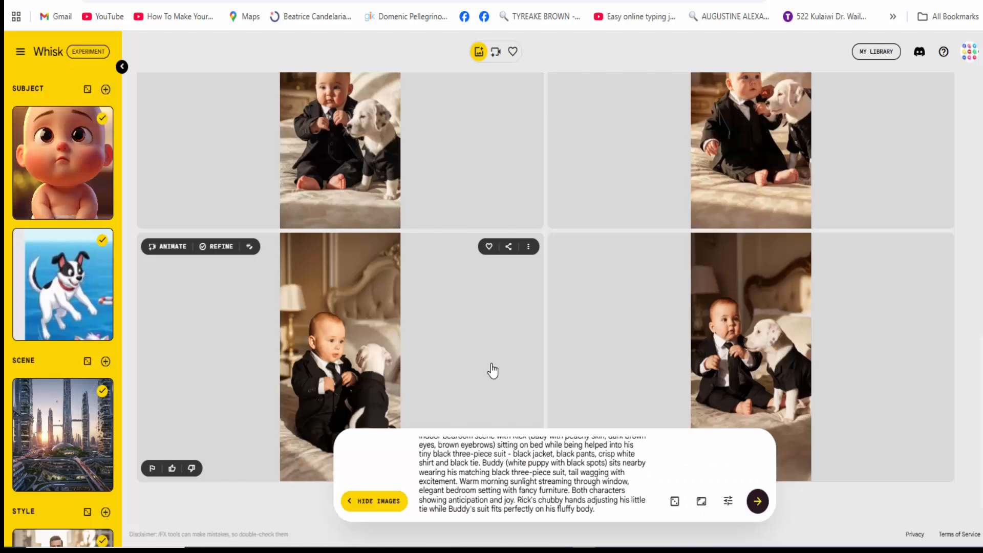
key("ctrl+a")
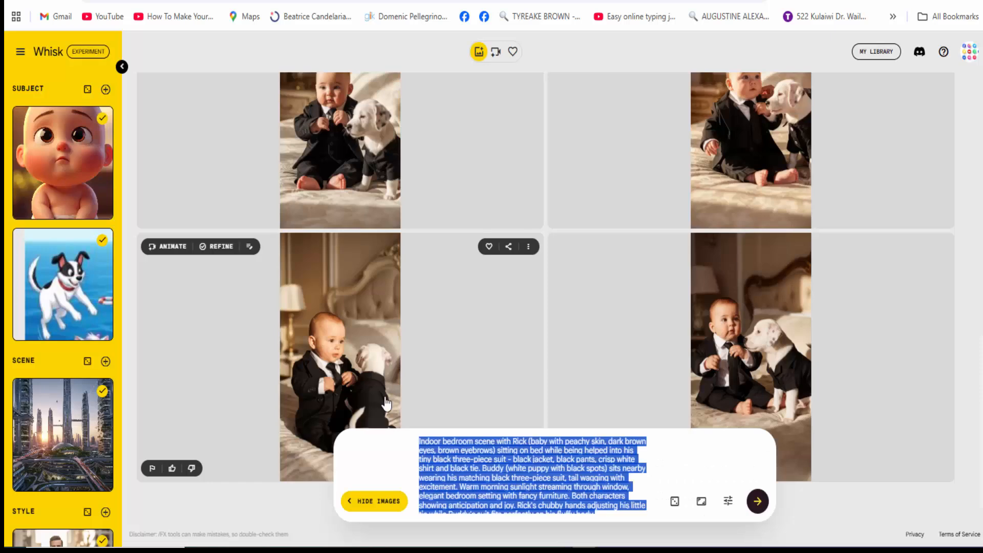
key("ctrl+v")
left_click(755, 508)
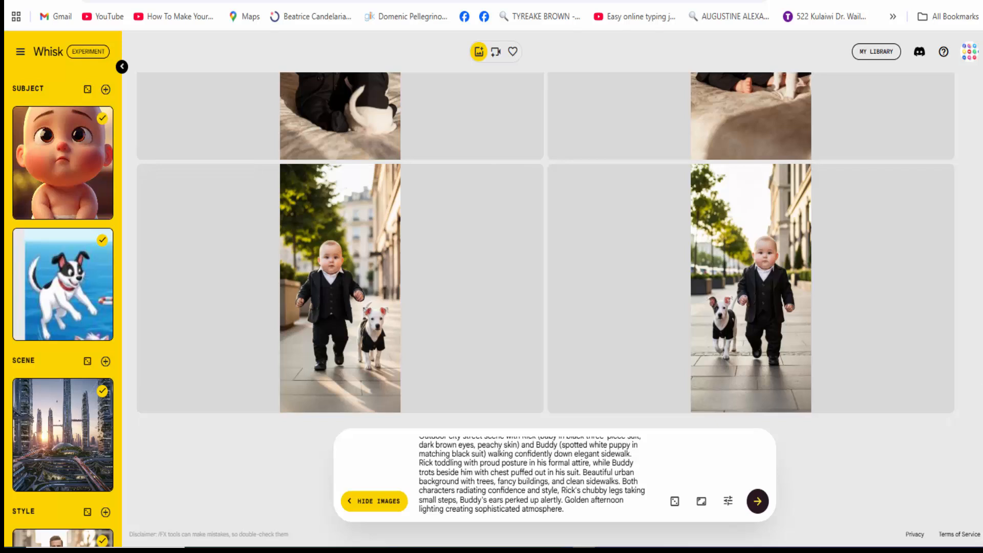
Step: Replace the Whisk prompt with Claude's Scene 3 "The Baby Car Adventure" visual prompt and generate the images
key("ctrl+Tab")
scroll(876, 336, "down", 2)
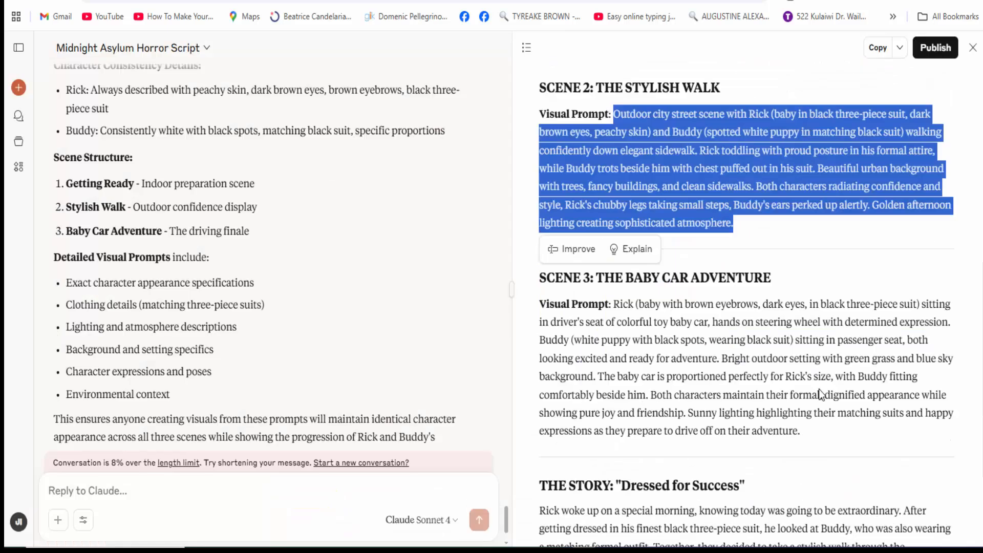
left_click_drag(806, 431, 611, 306)
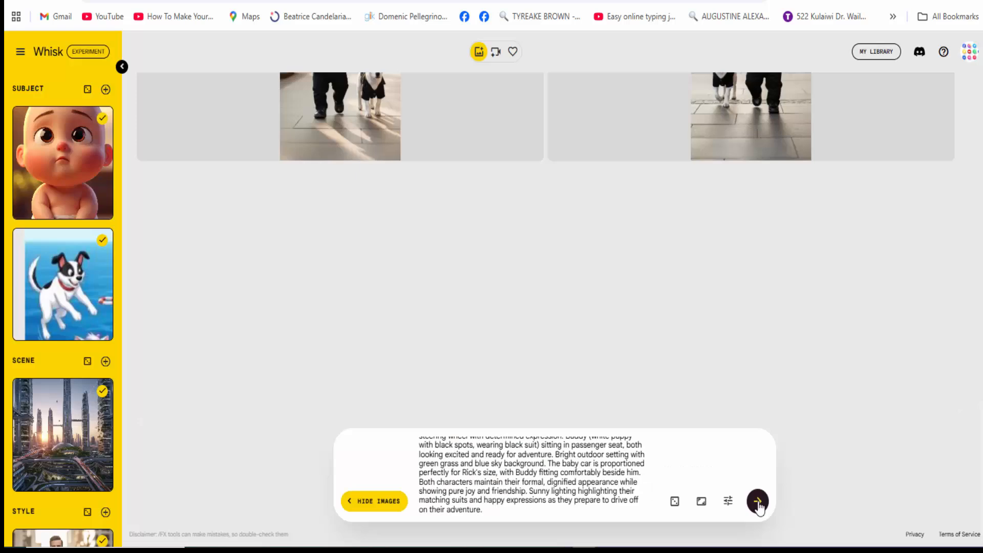
left_click(758, 503)
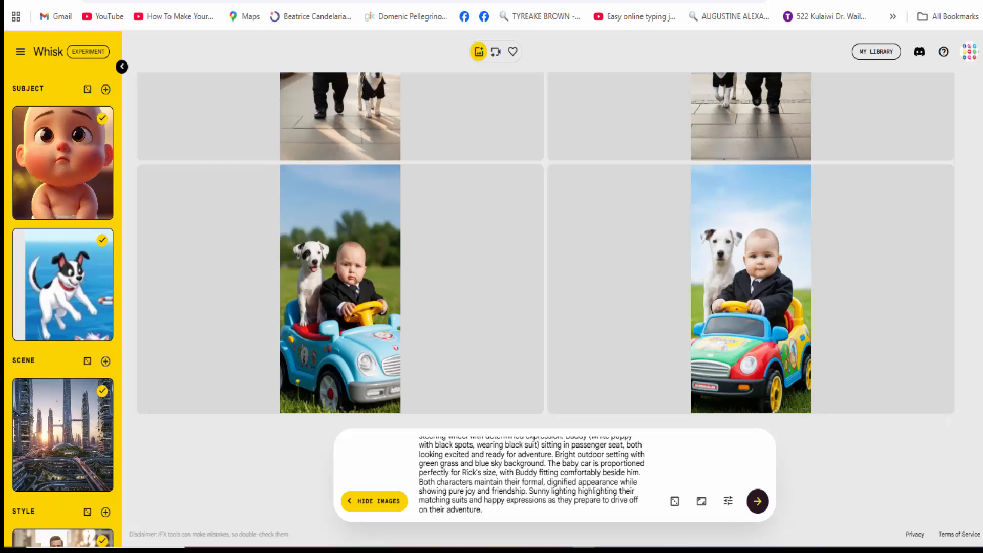
Step: Copy the full "Dressed for Success" story text from Claude, replace the Whisk prompt with it and generate the images
key("ctrl+Tab")
scroll(675, 364, "down", 3)
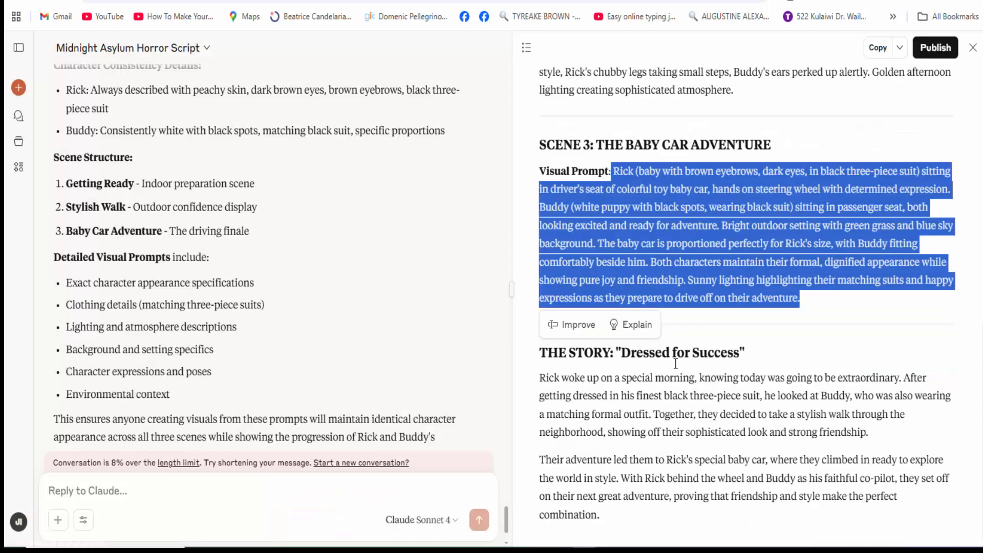
left_click_drag(546, 379, 634, 510)
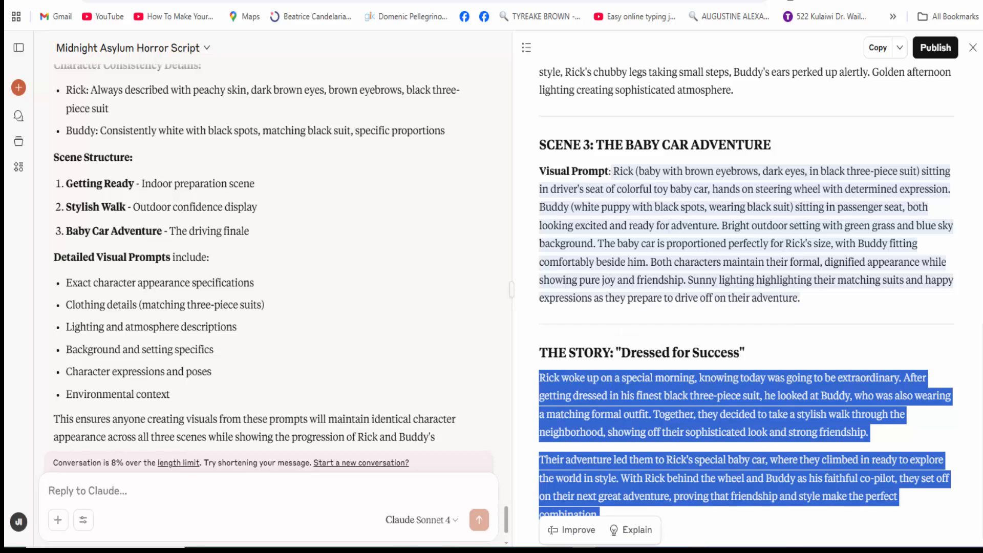
key("ctrl+Tab")
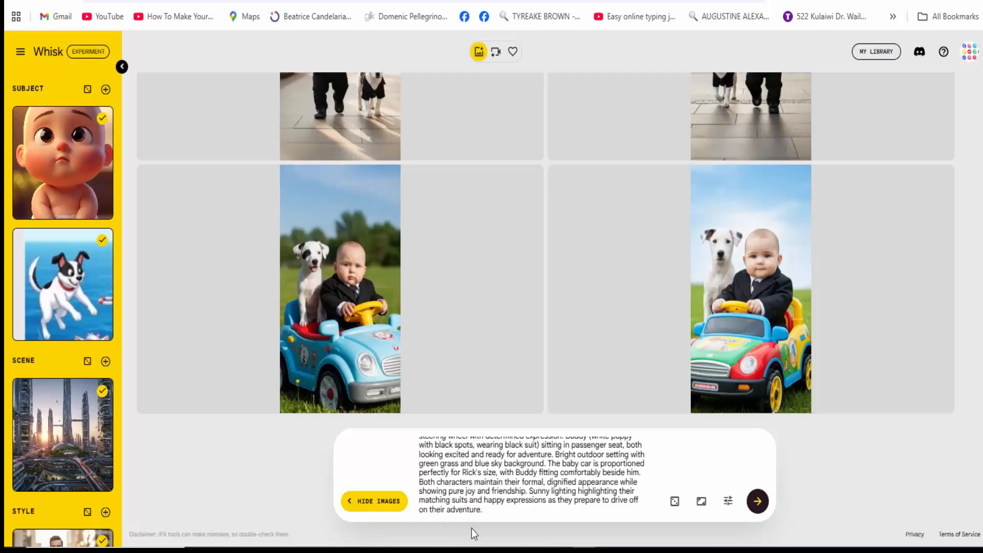
key("ctrl+a")
key("ctrl+v")
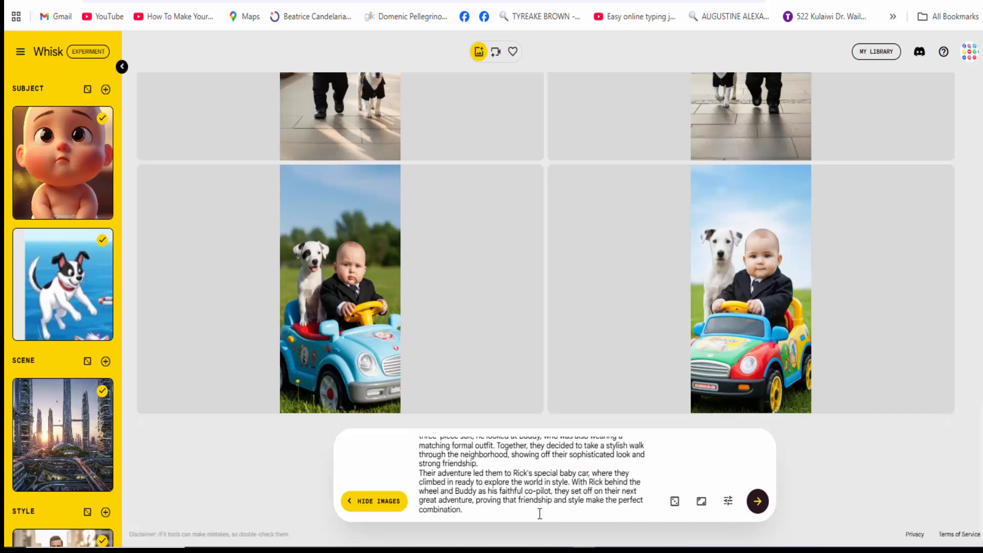
key("ctrl+a")
left_click(746, 509)
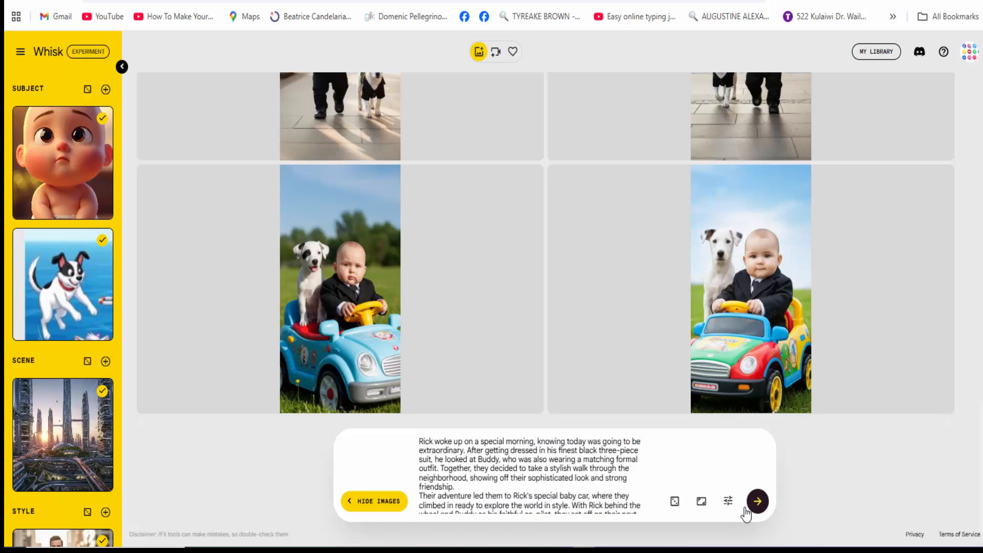
Step: Examine the images generated from the full story text and compare them with the earlier scenes and the subject, scene and style references
scroll(419, 292, "up", 1)
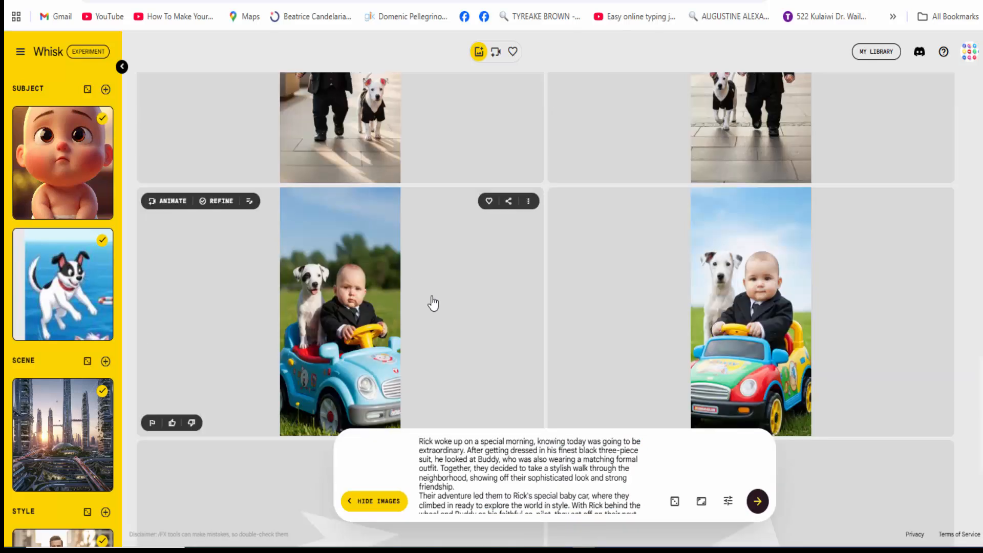
scroll(432, 303, "down", 4)
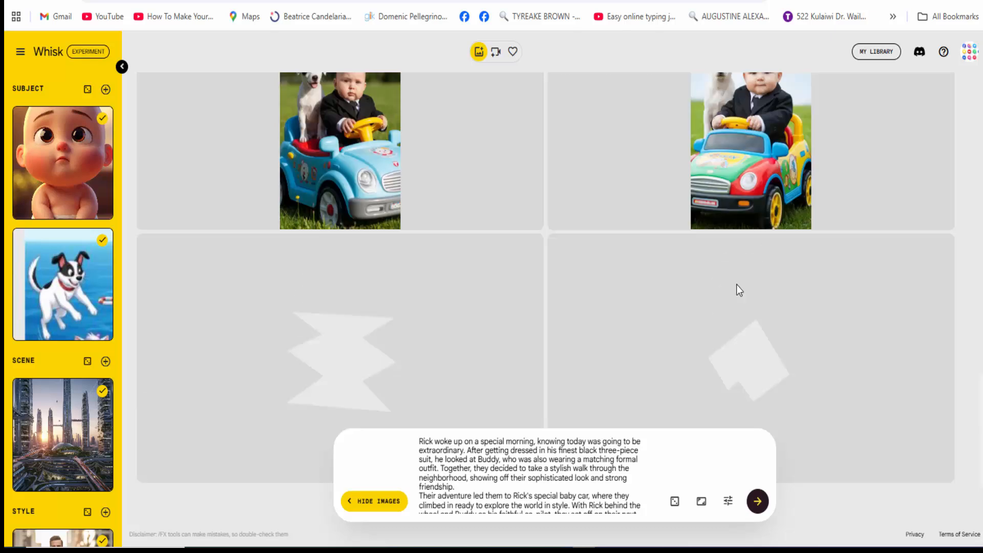
scroll(493, 254, "down", 6)
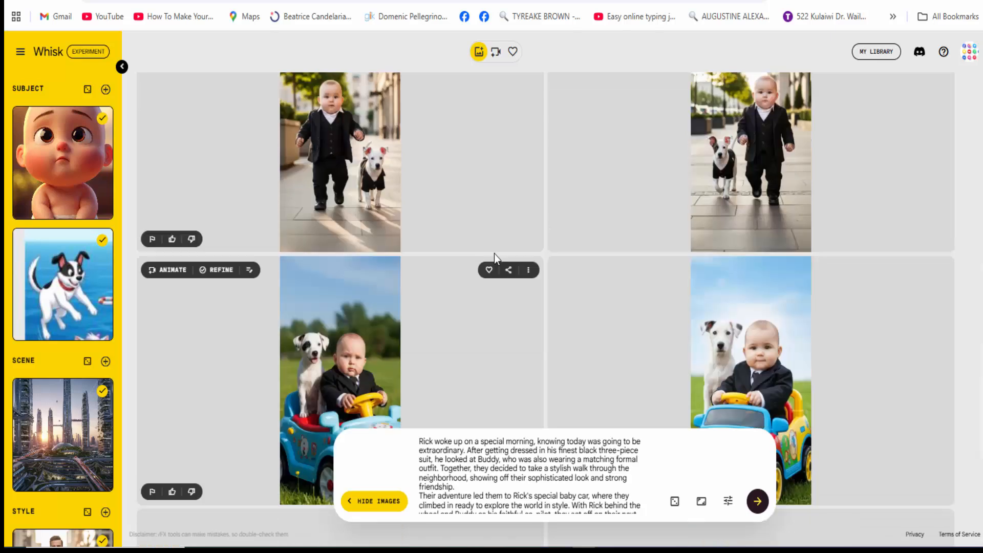
scroll(493, 254, "down", 5)
scroll(519, 256, "down", 1)
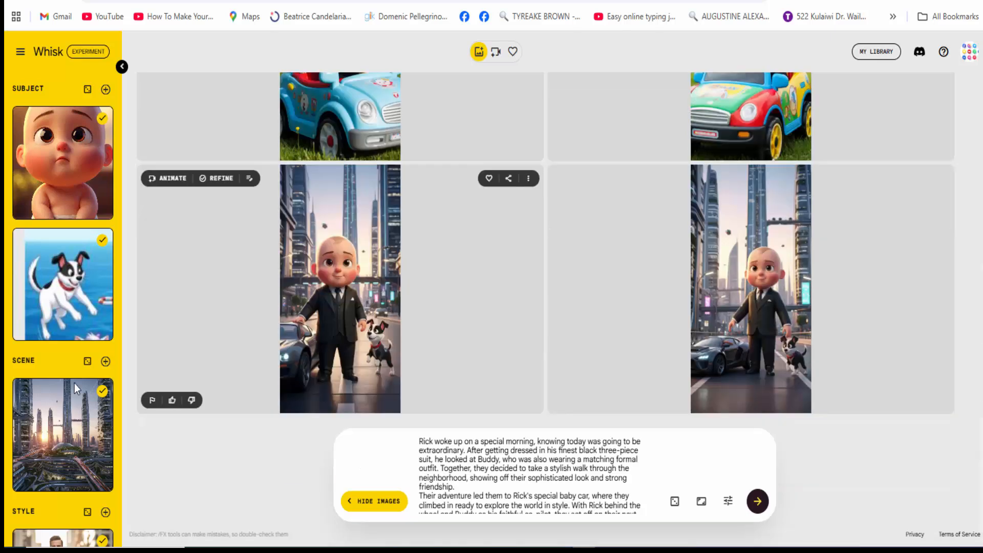
mouse_move(52, 441)
scroll(63, 358, "down", 2)
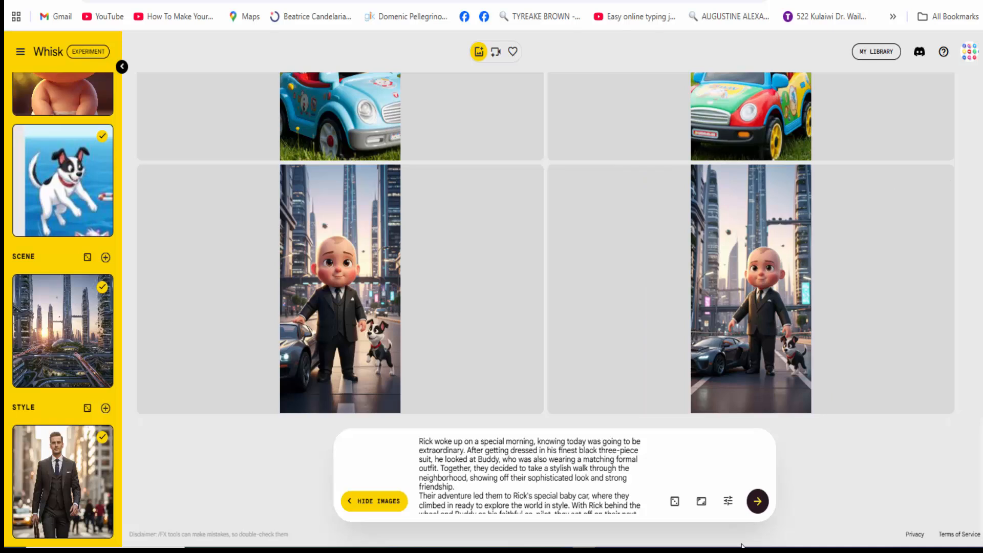
scroll(483, 201, "up", 2)
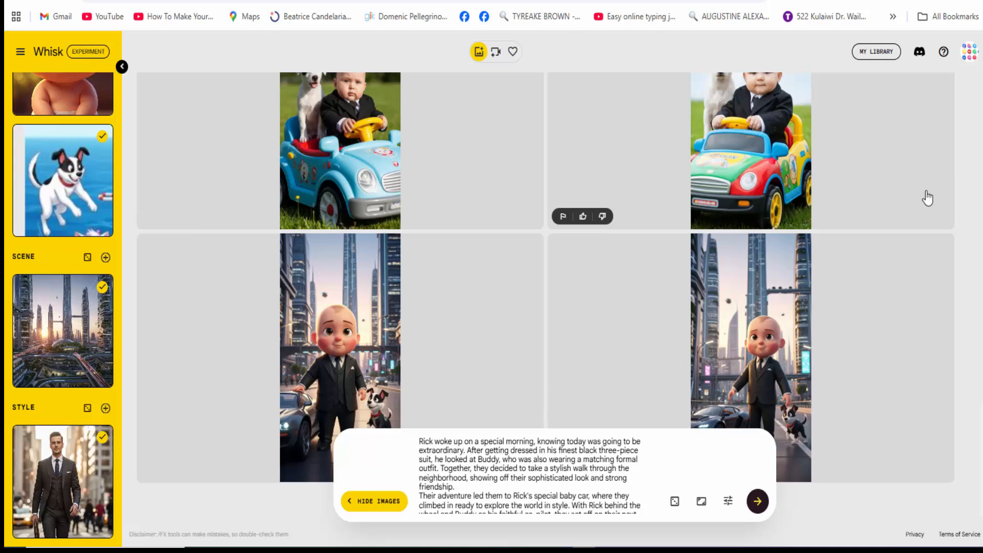
scroll(928, 198, "down", 5)
Step: Switch to the Downloads folder and browse the downloaded Whisk baby and dog images in the photo viewer
left_click(939, 154)
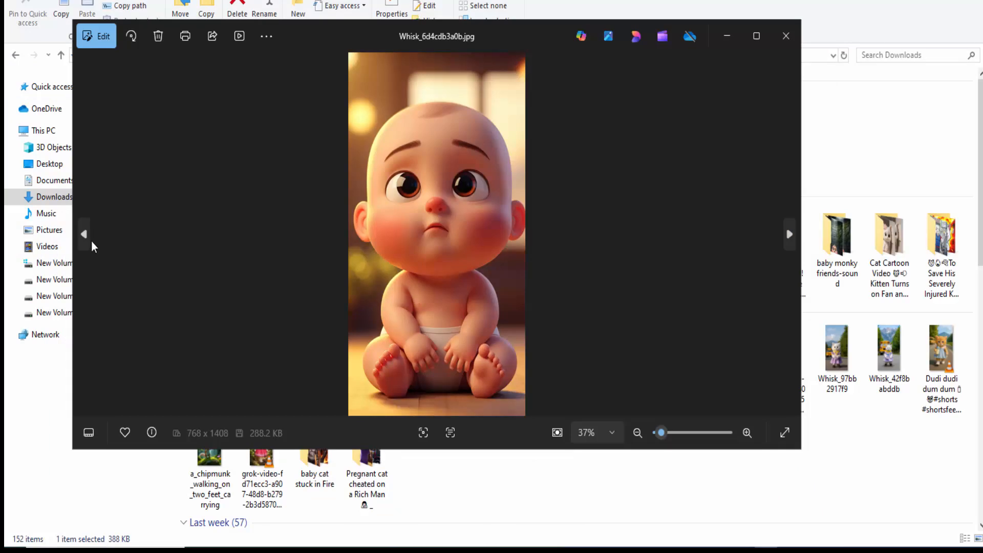
left_click(92, 246)
left_click(90, 241)
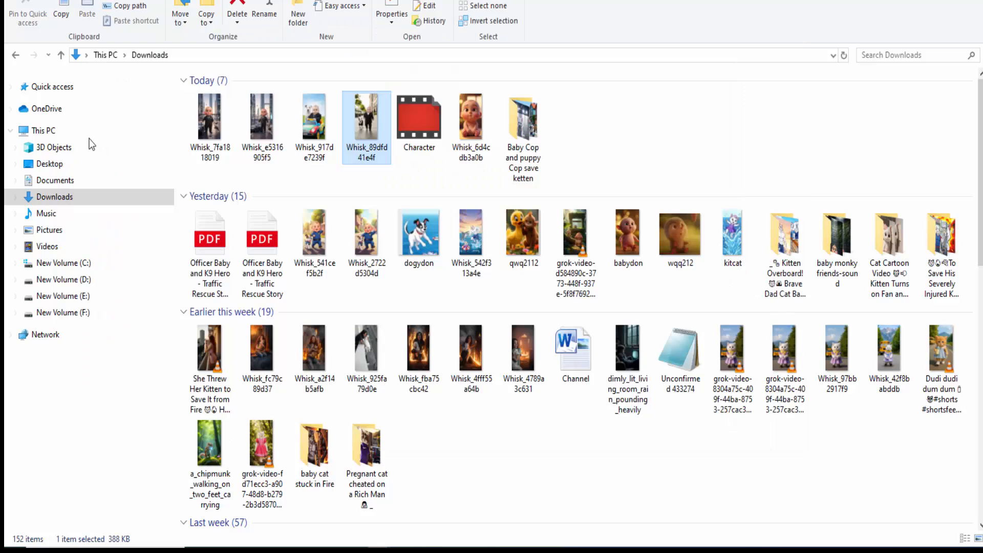
left_click(232, 138)
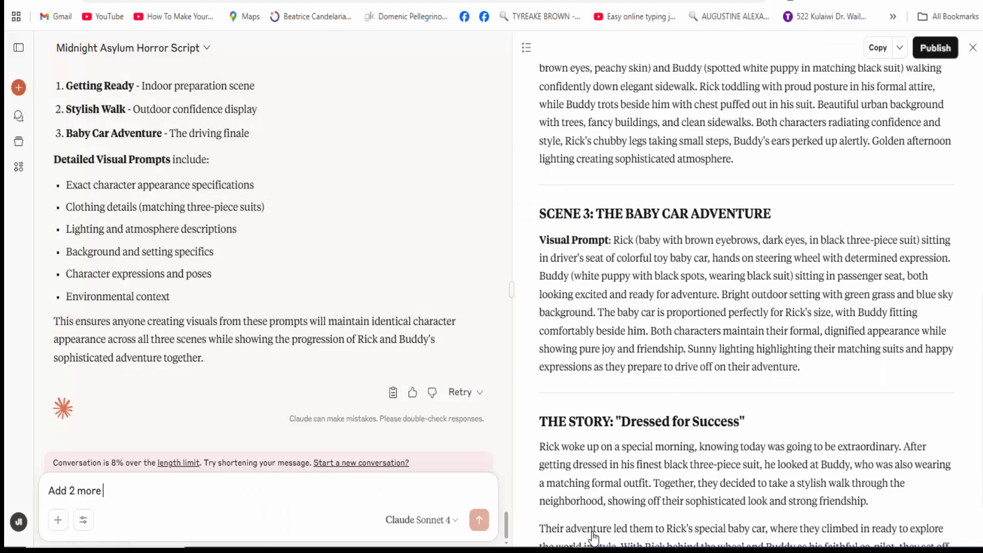
Step: In Claude, highlight the full Scene 3 "The Baby Car Adventure" visual prompt text for review
left_click_drag(806, 365, 617, 239)
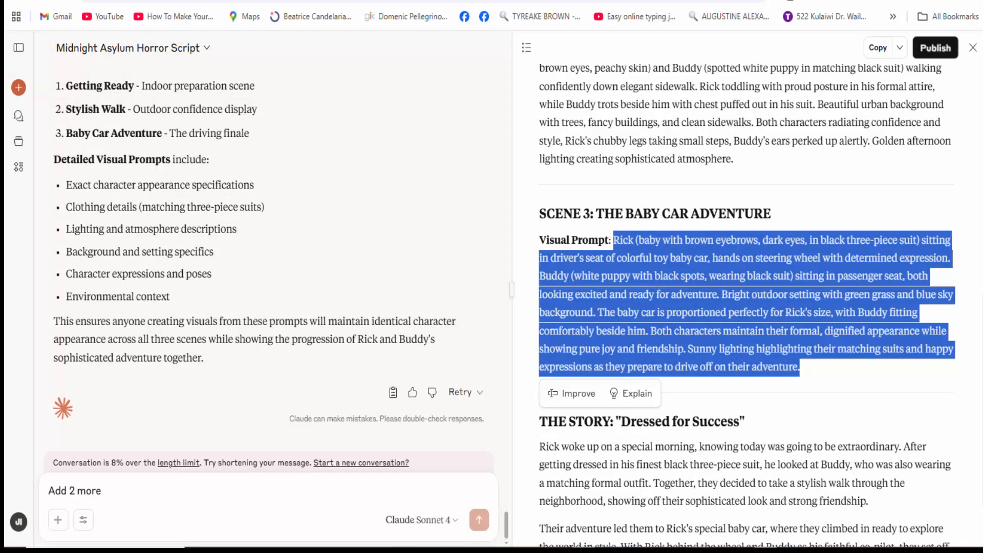
left_click(698, 551)
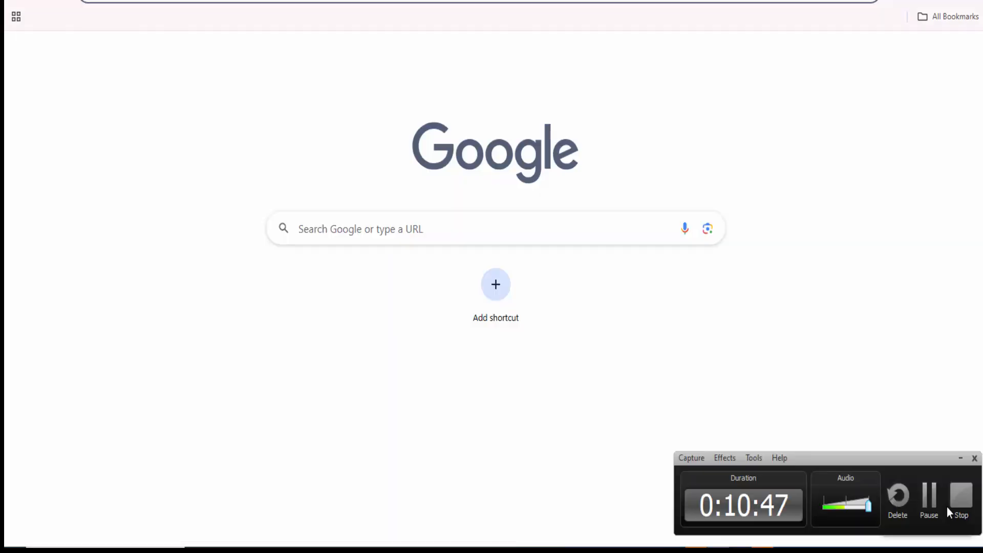